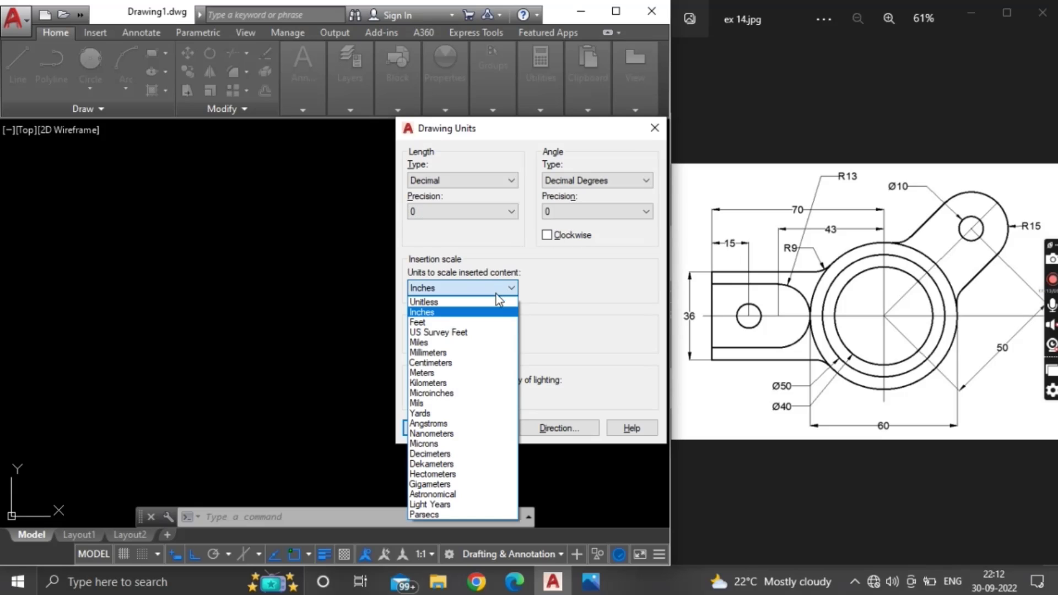
- Set the insertion scale units of the drawing to Millimeters
{"action": "left_click", "coordinate": [477, 353]}
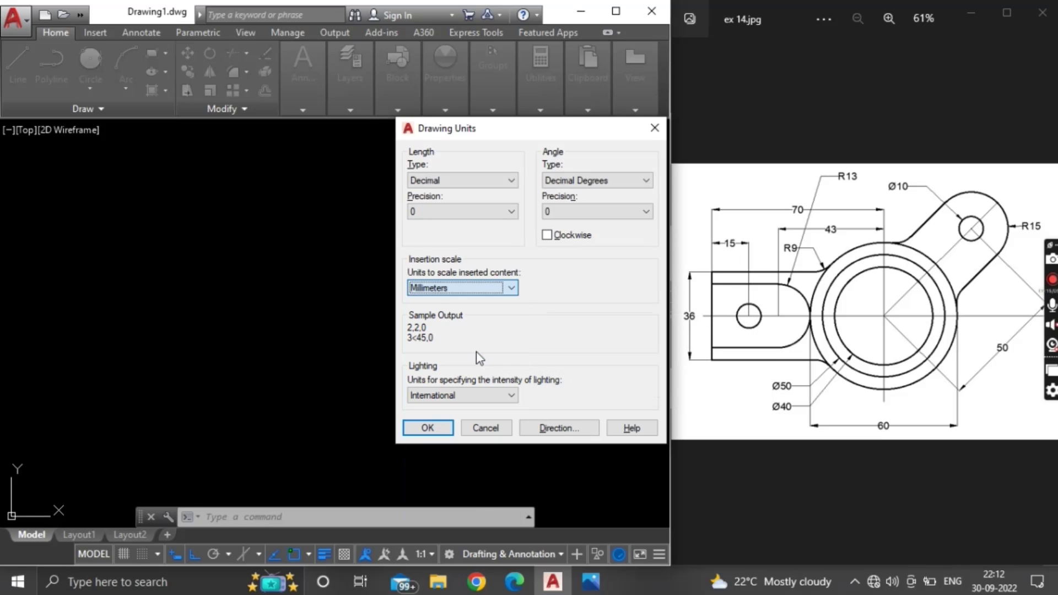
{"action": "left_click", "coordinate": [441, 428]}
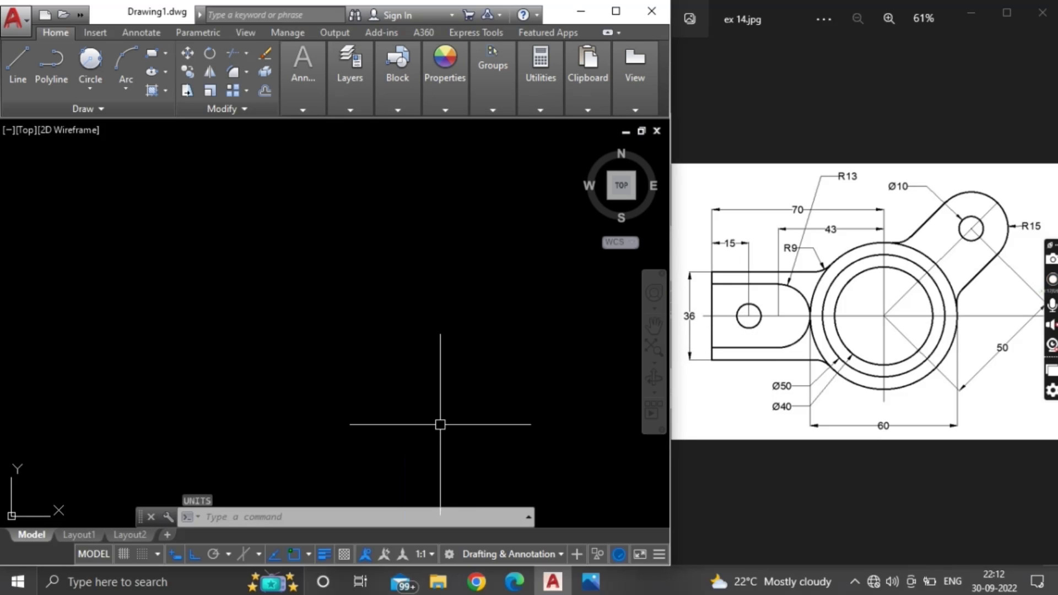
- Set the model space limits from 0,0 to 100,100 and zoom to show all of them
{"action": "type", "text": "lim"}
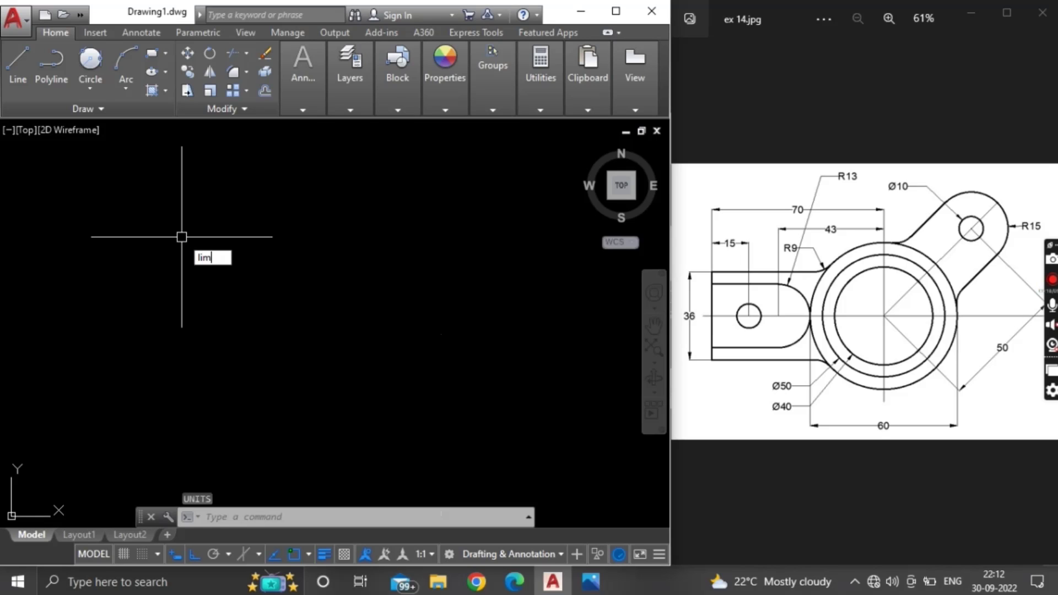
{"action": "key", "text": "Return"}
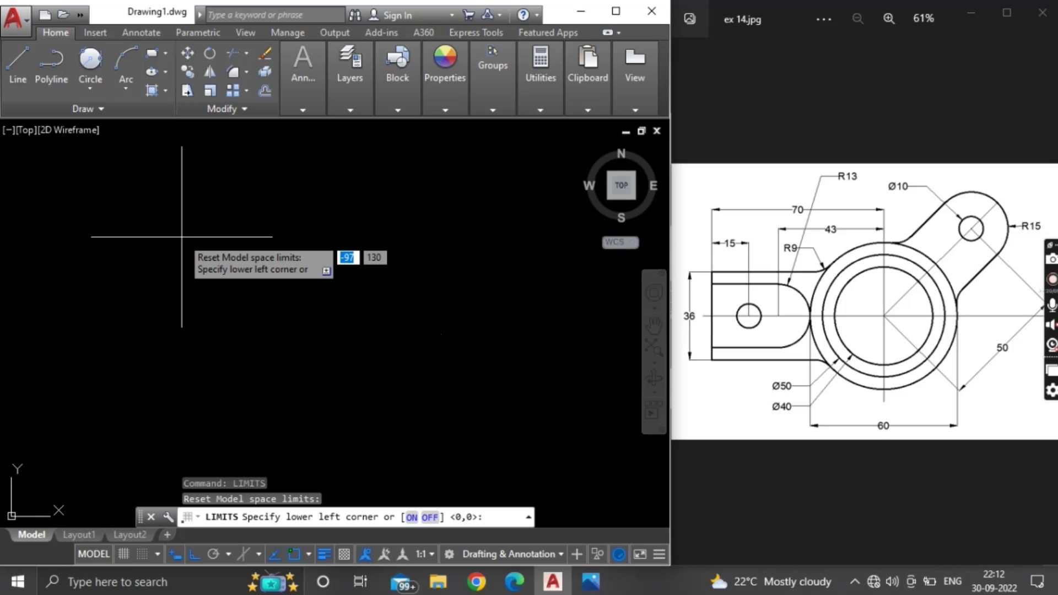
{"action": "type", "text": "0,0"}
{"action": "key", "text": "Tab"}
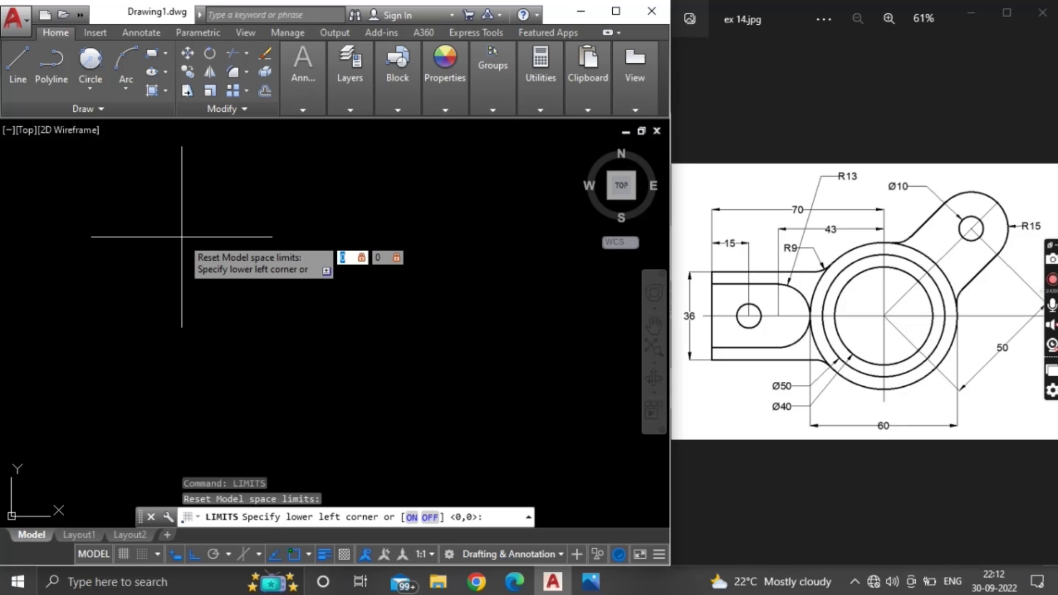
{"action": "key", "text": "Tab"}
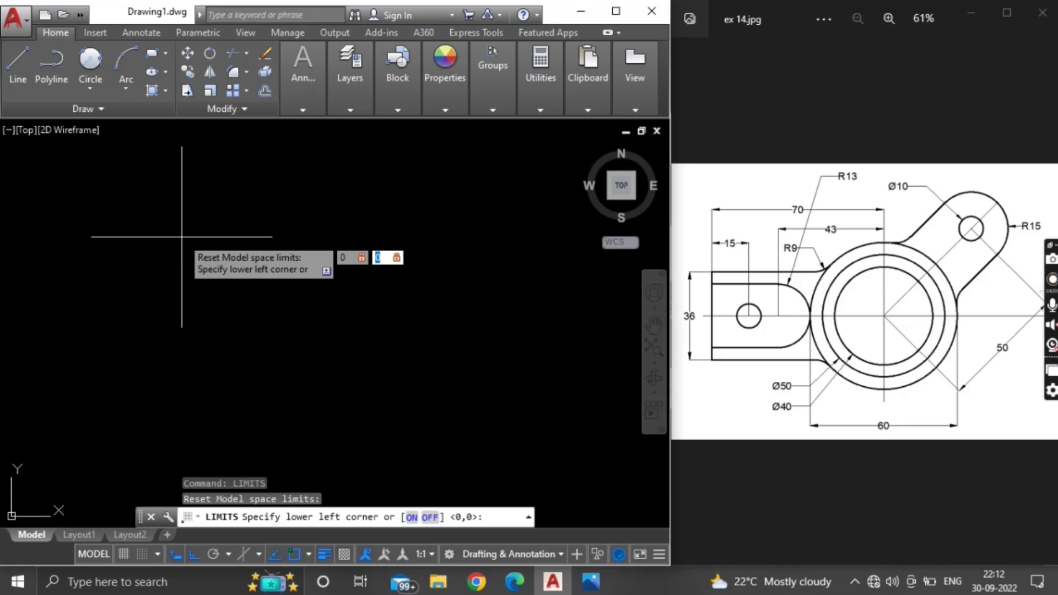
{"action": "key", "text": "Return"}
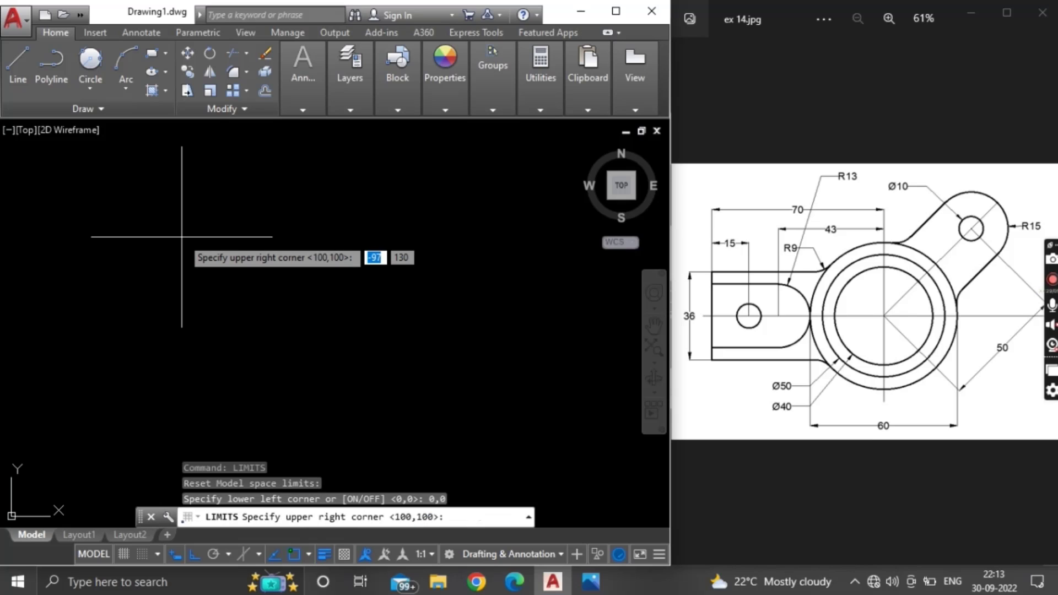
{"action": "type", "text": "100"}
{"action": "key", "text": "Tab"}
{"action": "type", "text": "100"}
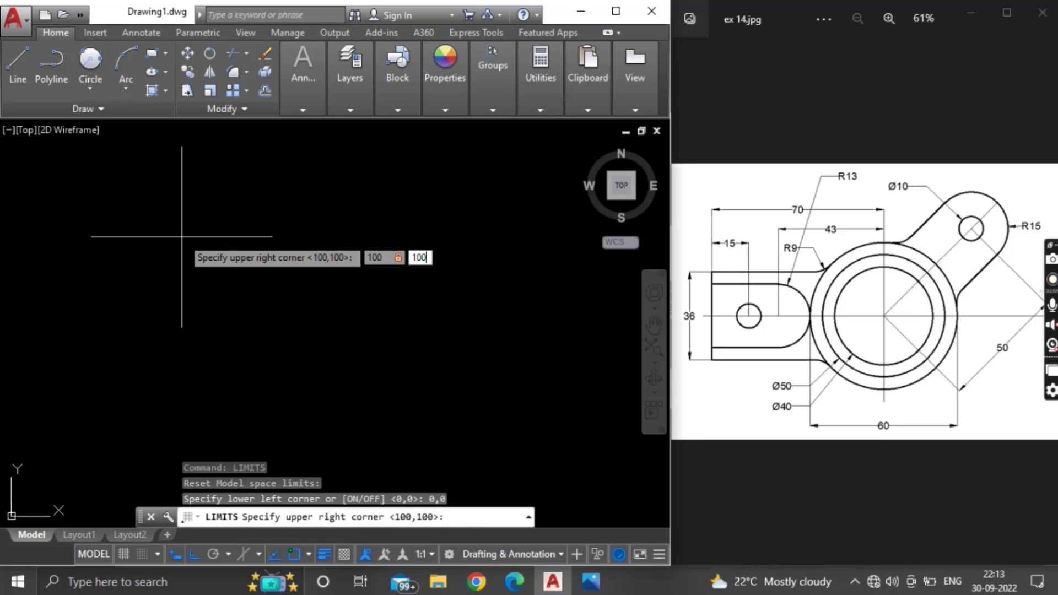
{"action": "key", "text": "Return"}
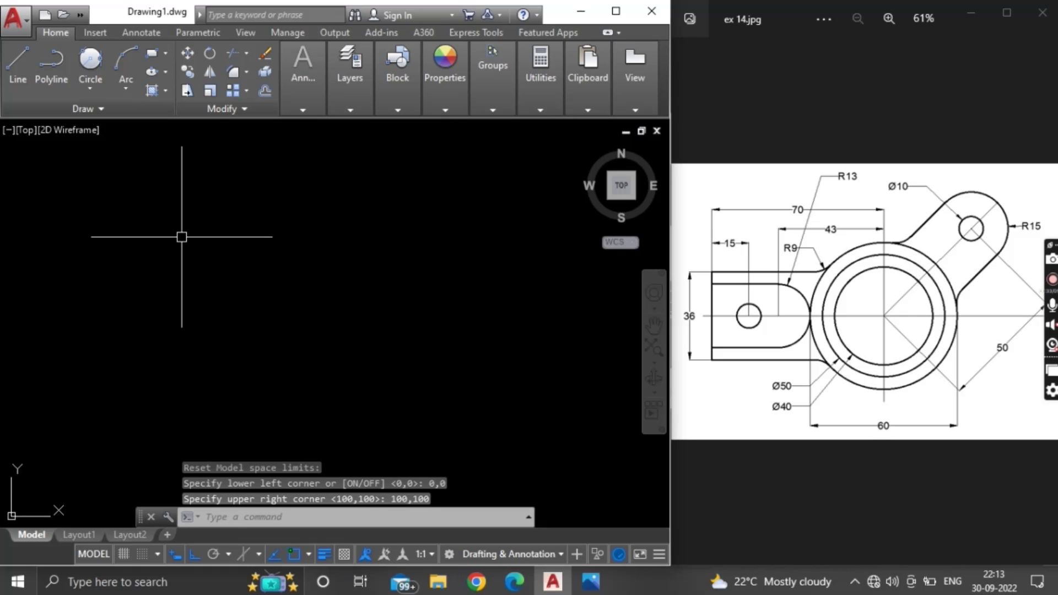
{"action": "type", "text": "Z"}
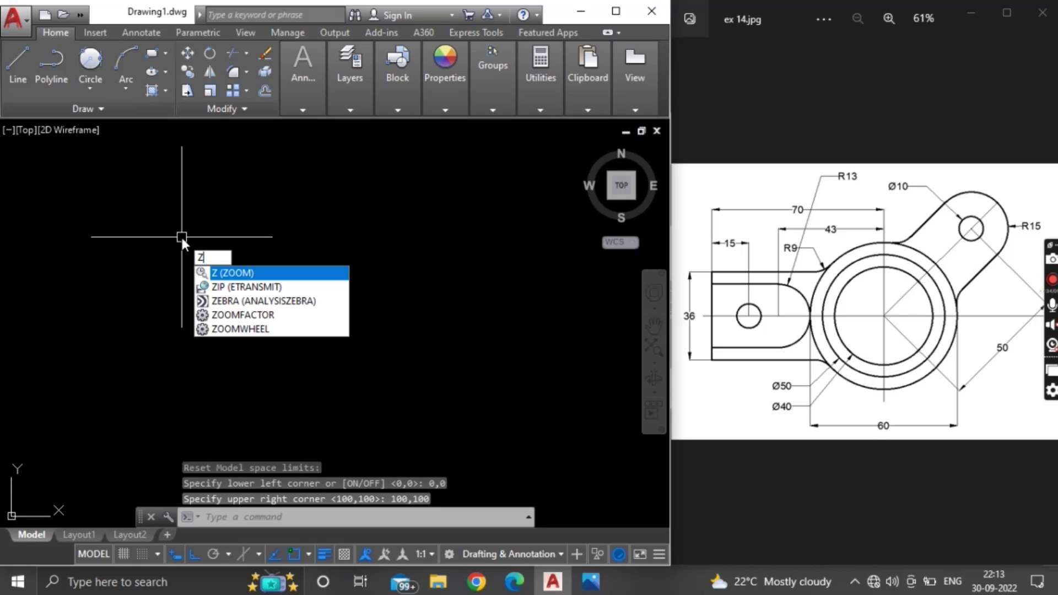
{"action": "key", "text": "Return"}
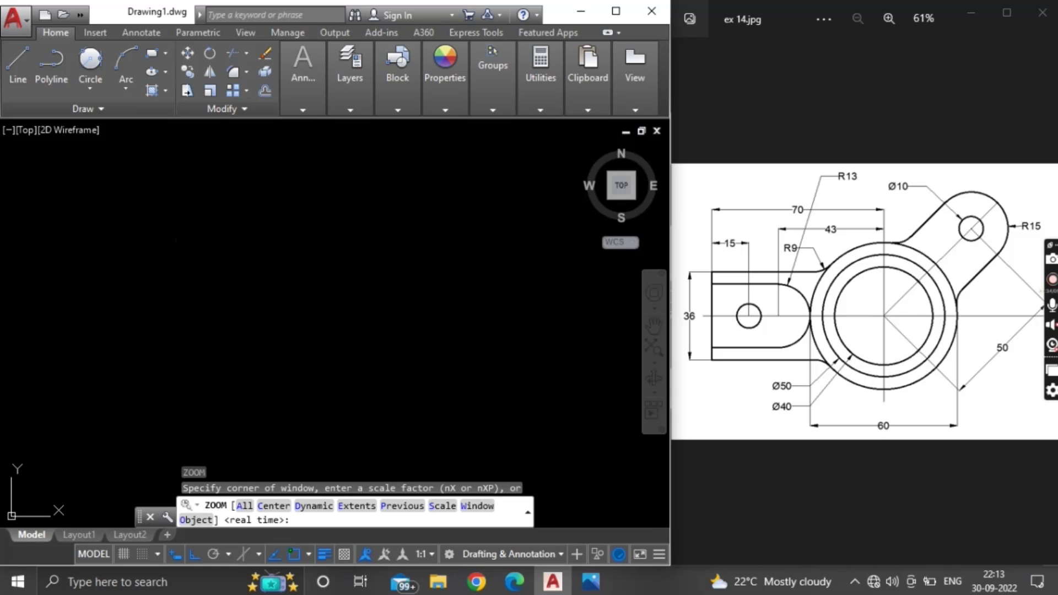
{"action": "type", "text": "a"}
{"action": "key", "text": "Return"}
- Draw the outer ring circle with a diameter of 60 in the empty drawing area, using center and diameter
{"action": "left_click", "coordinate": [90, 85]}
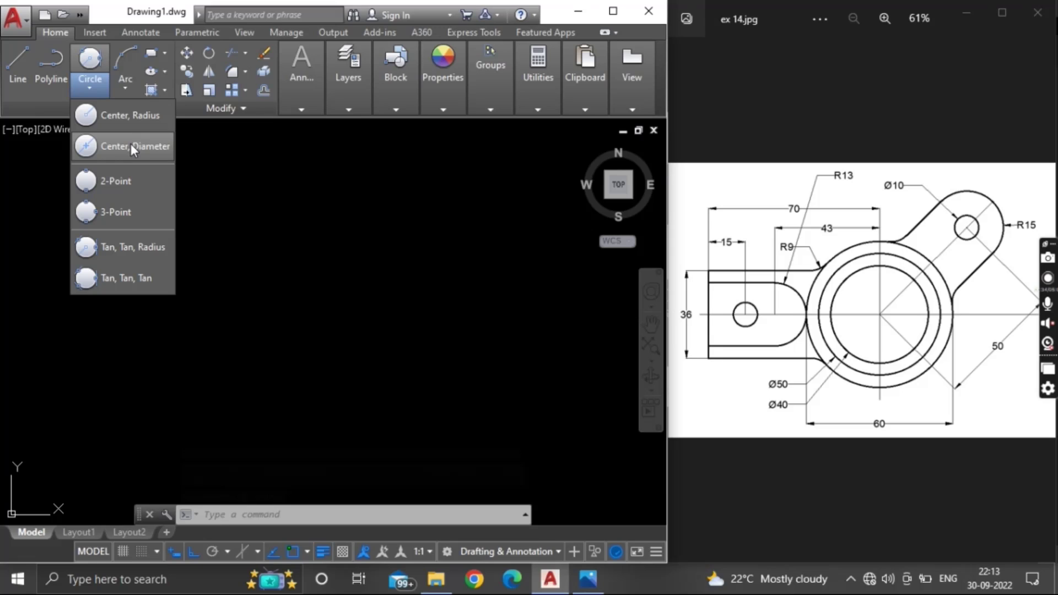
{"action": "left_click", "coordinate": [130, 143]}
{"action": "left_click", "coordinate": [301, 278]}
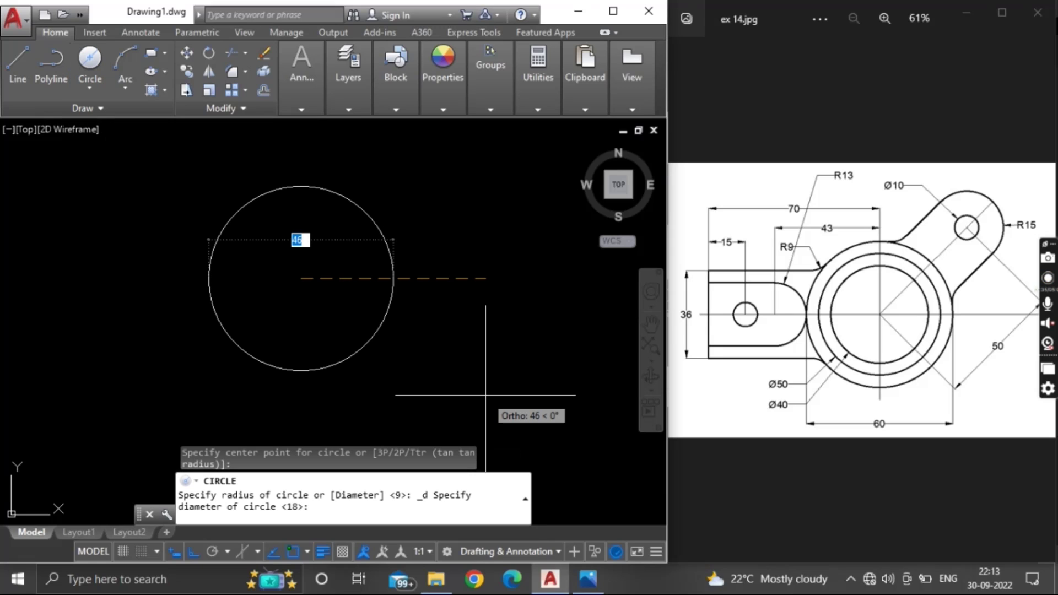
{"action": "type", "text": "60"}
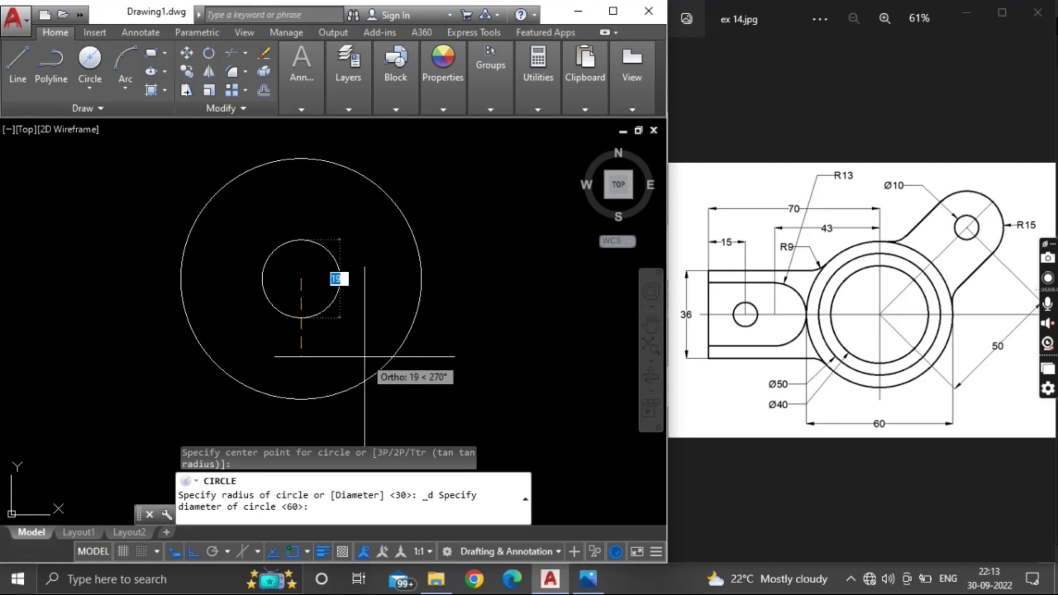
- Draw two circles with diameters of 50 and 40 concentric with the outer circle
{"action": "type", "text": "50"}
{"action": "key", "text": "Return"}
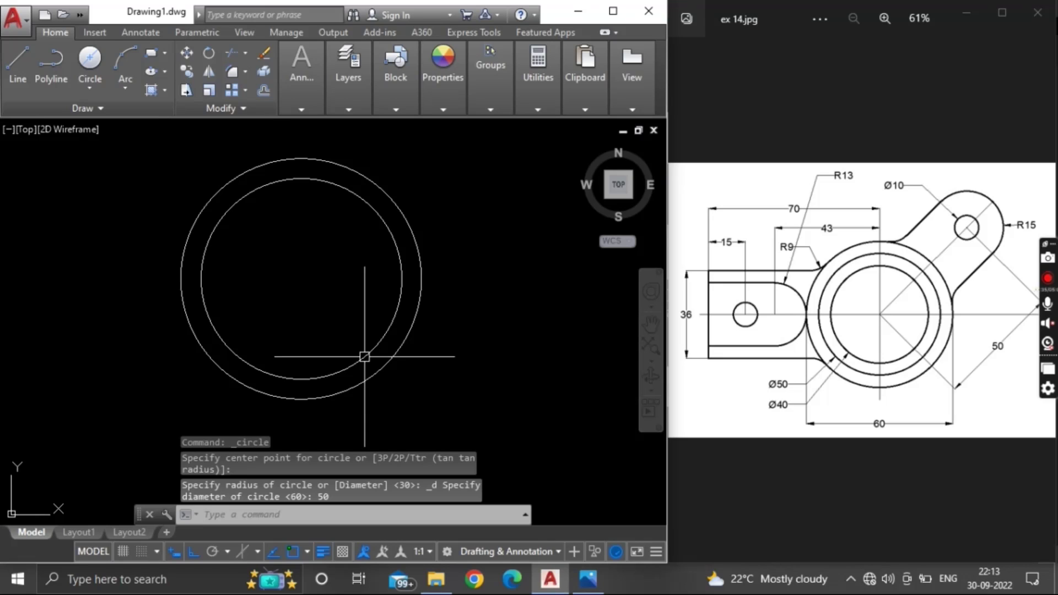
{"action": "key", "text": "Return"}
{"action": "left_click", "coordinate": [364, 356]}
{"action": "type", "text": "40"}
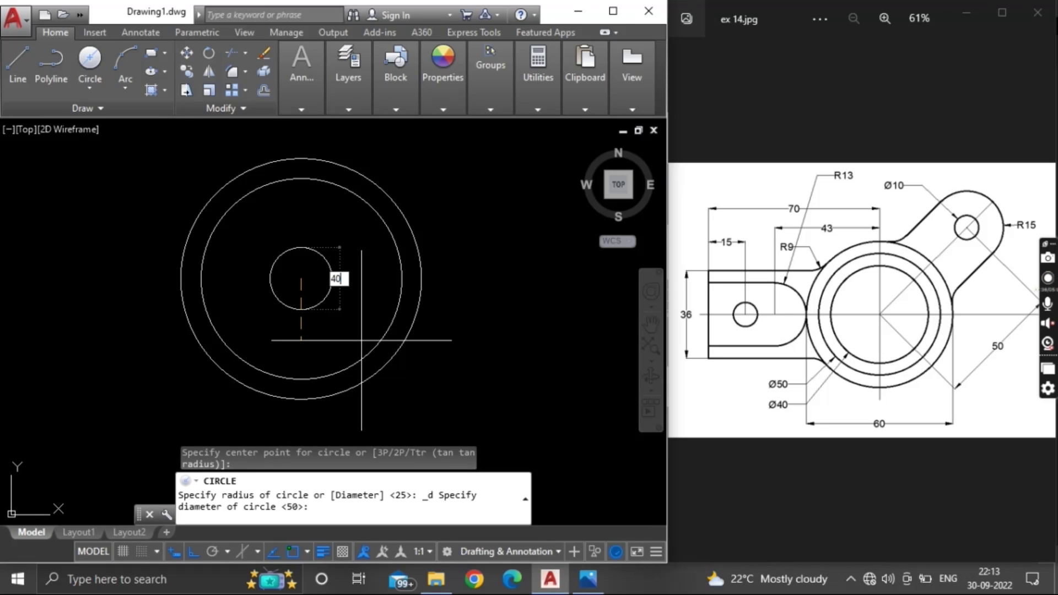
{"action": "key", "text": "Return"}
- Draw a horizontal line across the outer circle from its left quadrant to its right quadrant
{"action": "middle_click_drag", "start_coordinate": [290, 310], "coordinate": [319, 351]}
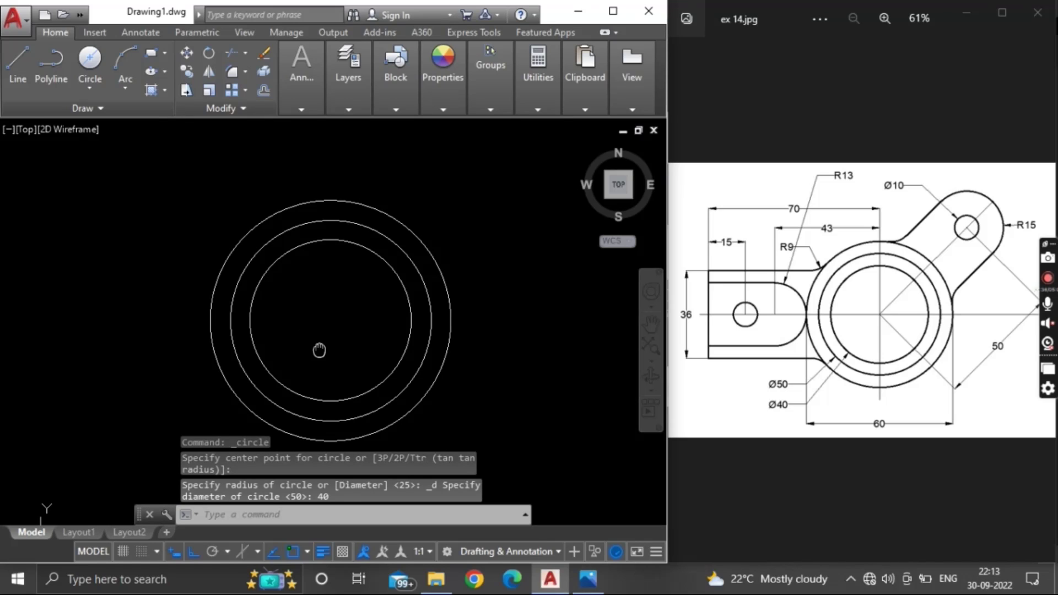
{"action": "key", "text": "l"}
{"action": "key", "text": "Return"}
{"action": "left_click", "coordinate": [210, 320]}
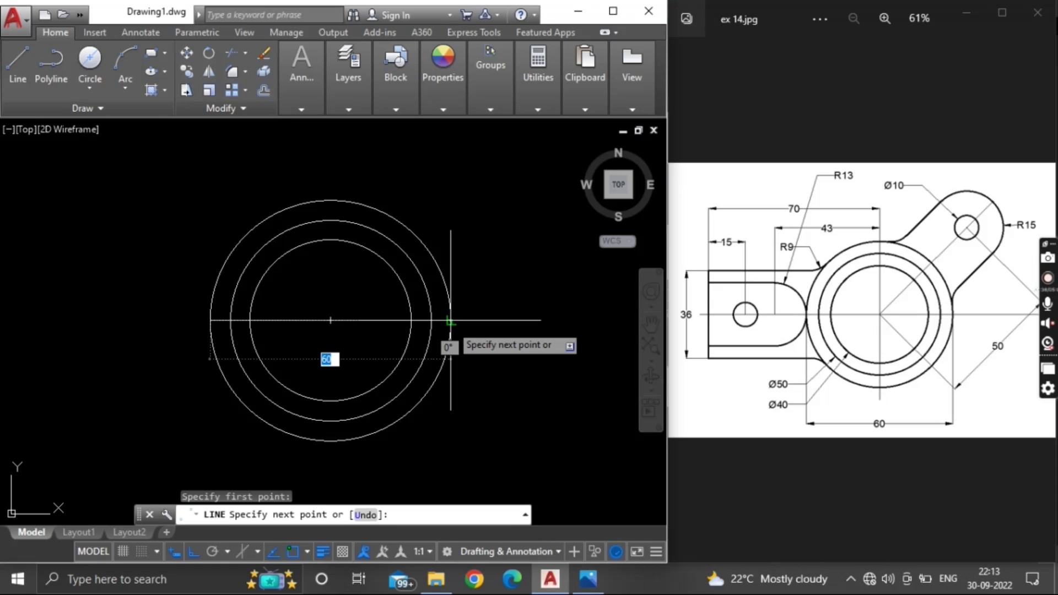
{"action": "left_click", "coordinate": [450, 321]}
{"action": "key", "text": "Return"}
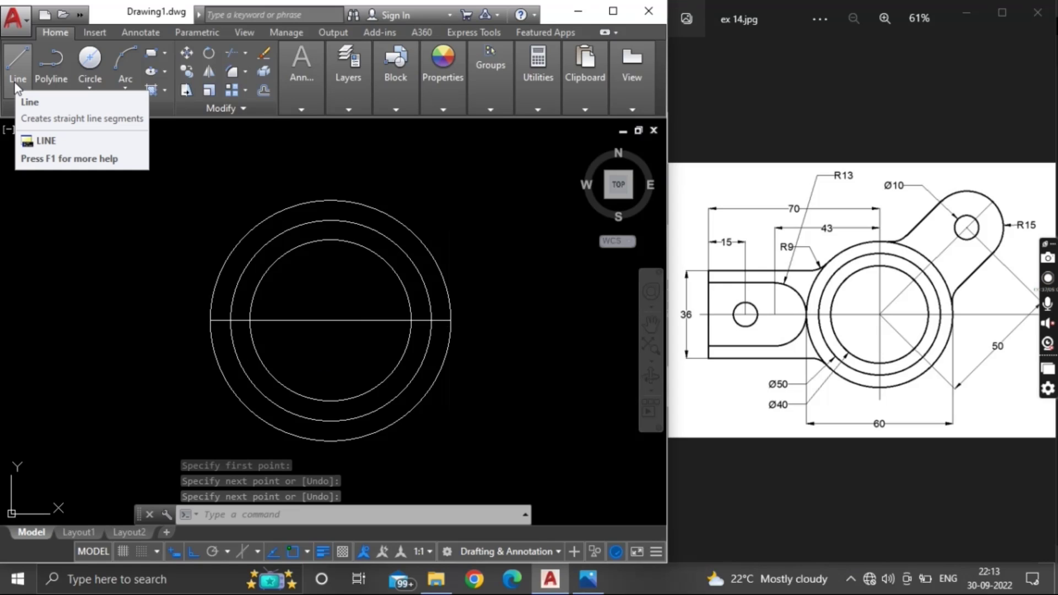
- Turn on polar tracking and draw a line 50 long at 45° up and right from the circles' common center
{"action": "left_click", "coordinate": [215, 551]}
{"action": "left_click", "coordinate": [331, 320]}
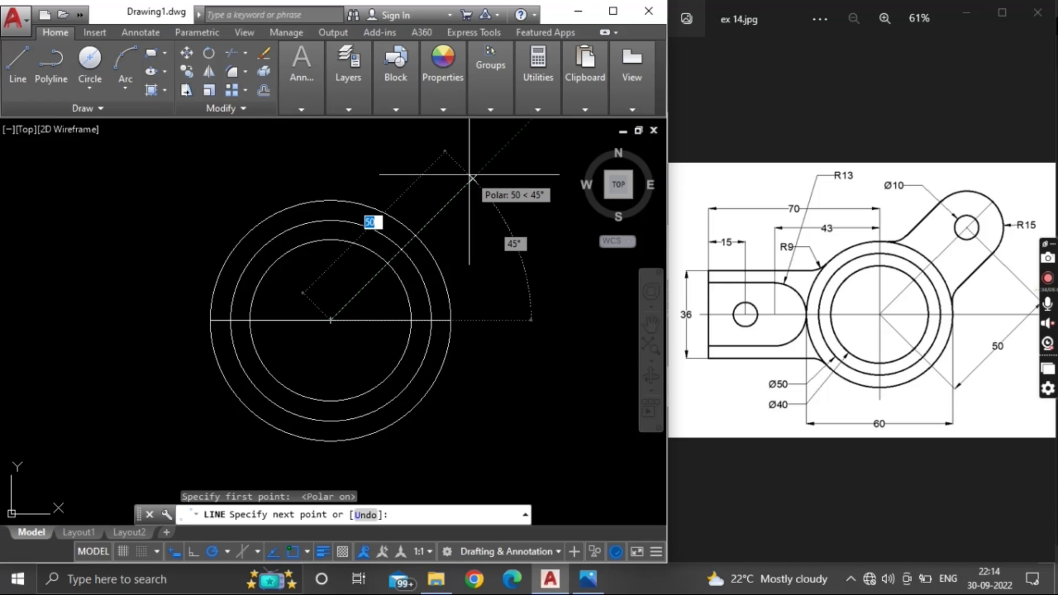
{"action": "left_click", "coordinate": [471, 177]}
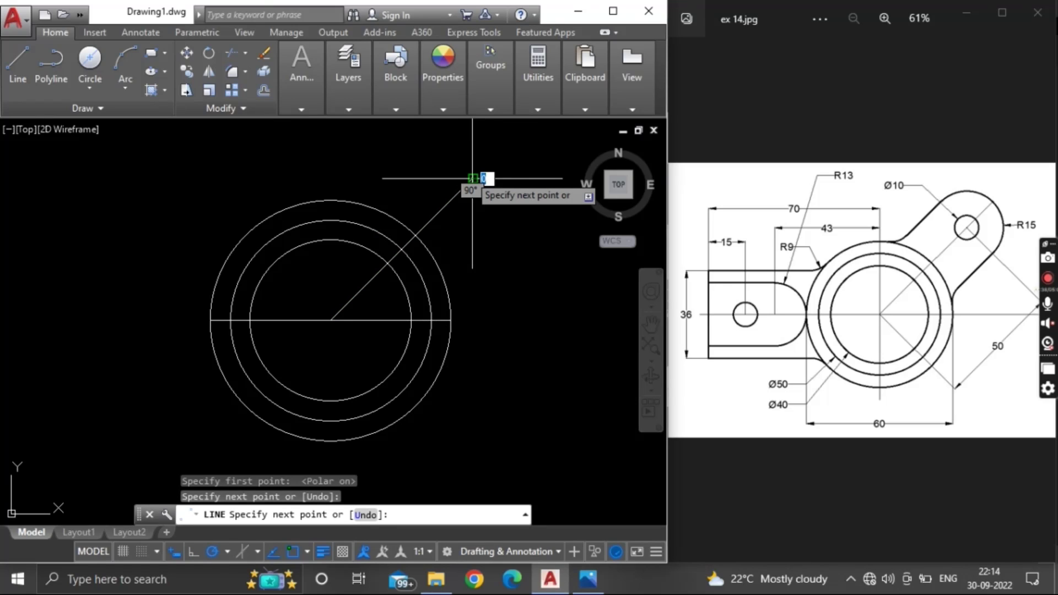
- Measure the angle between the inclined line and the horizontal line
{"action": "left_click", "coordinate": [538, 109]}
{"action": "left_click", "coordinate": [542, 132]}
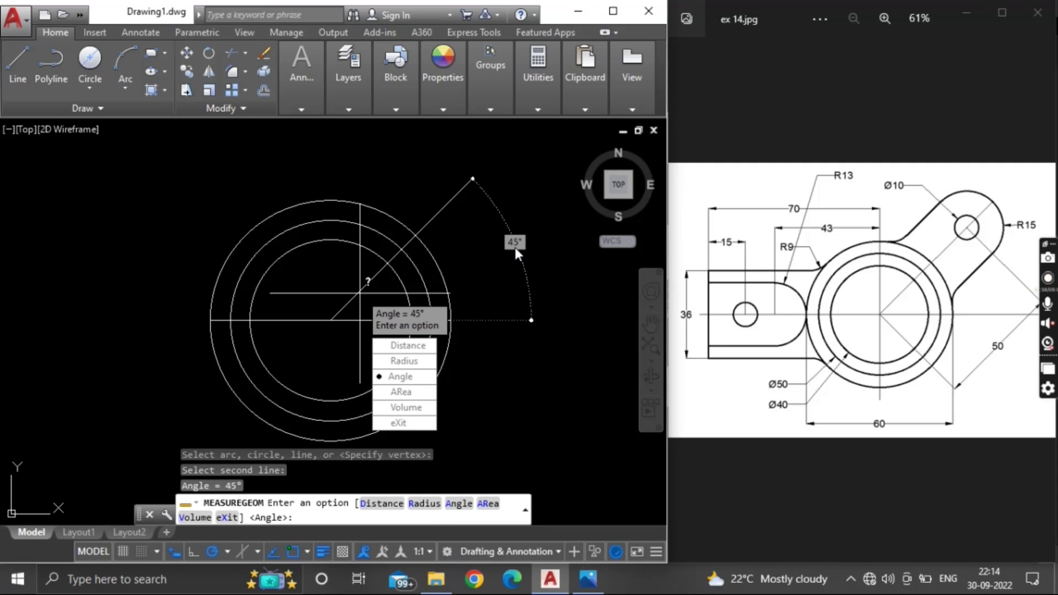
{"action": "key", "text": "Escape"}
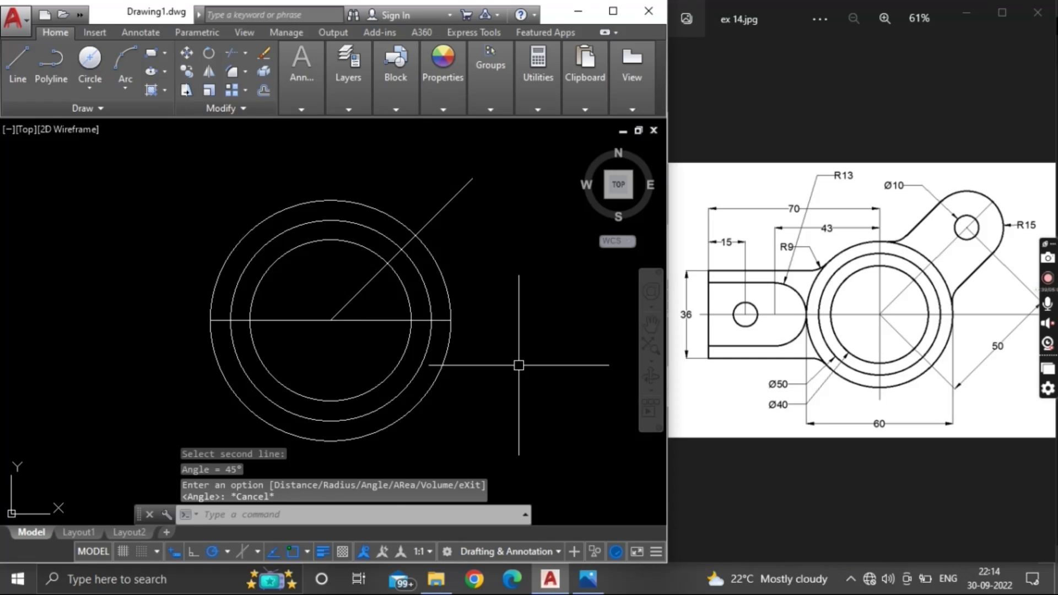
- Draw a circle with a radius of 15 centered on the upper end of the inclined line
{"action": "type", "text": "c"}
{"action": "key", "text": "Return"}
{"action": "left_click", "coordinate": [473, 179]}
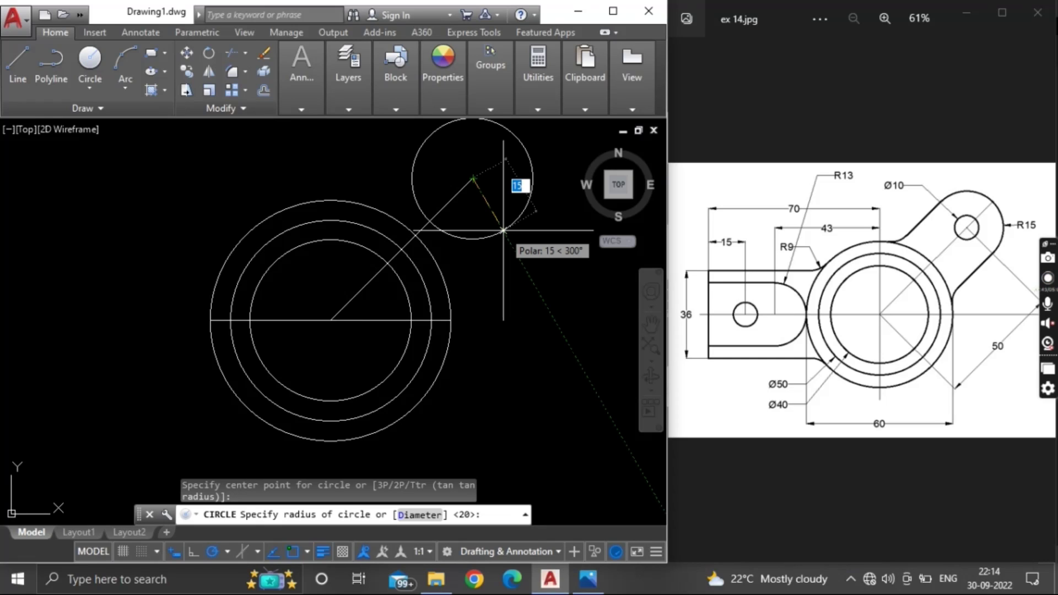
{"action": "type", "text": "15"}
{"action": "key", "text": "Return"}
- Offset the inclined line by 15 to both sides to form the edges of the arm
{"action": "scroll", "coordinate": [500, 232], "scroll_direction": "down", "scroll_amount": 2}
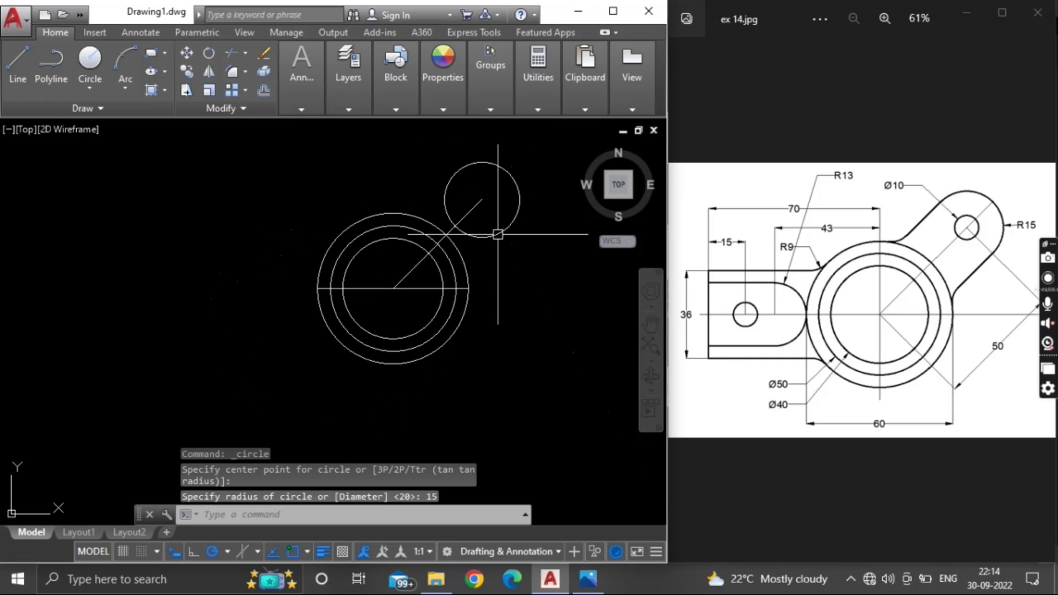
{"action": "scroll", "coordinate": [498, 235], "scroll_direction": "up", "scroll_amount": 2}
{"action": "left_click", "coordinate": [451, 266]}
{"action": "type", "text": "o"}
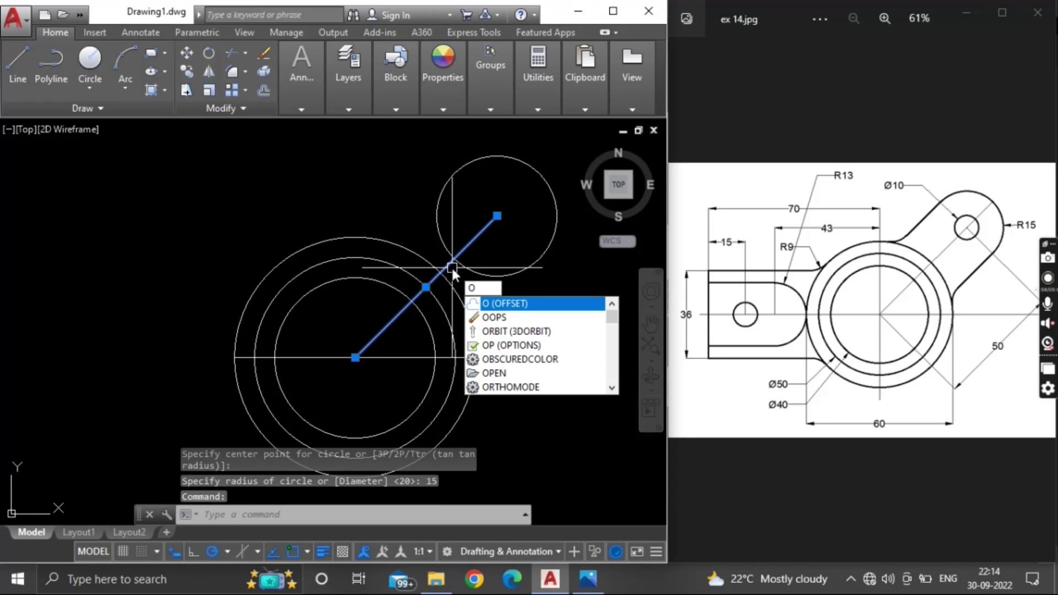
{"action": "key", "text": "Return"}
{"action": "type", "text": "15"}
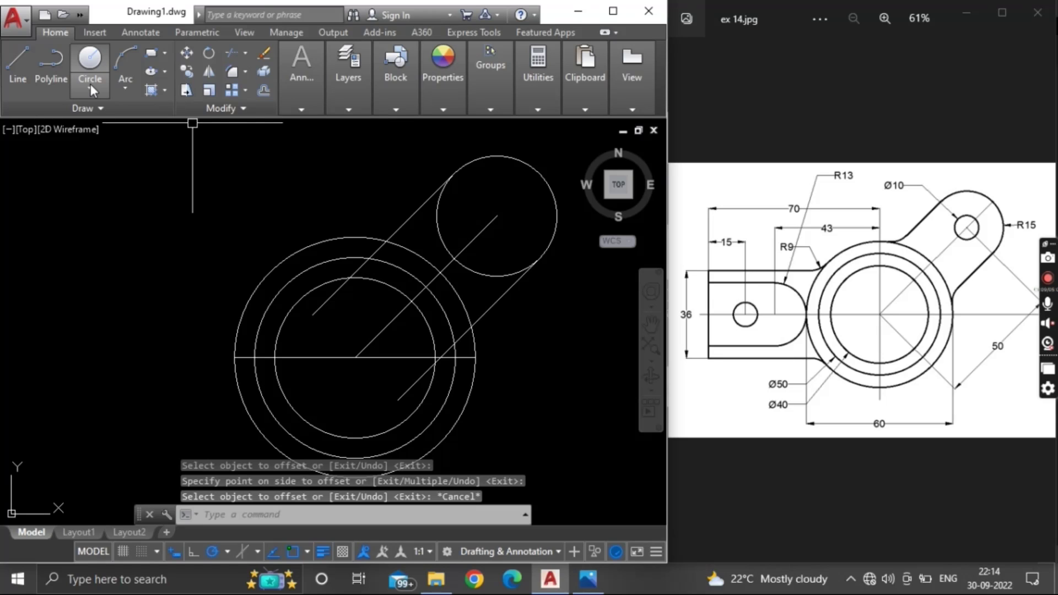
- Draw the arm's hole as a circle of diameter 10, concentric with the radius 15 circle
{"action": "left_click", "coordinate": [90, 83]}
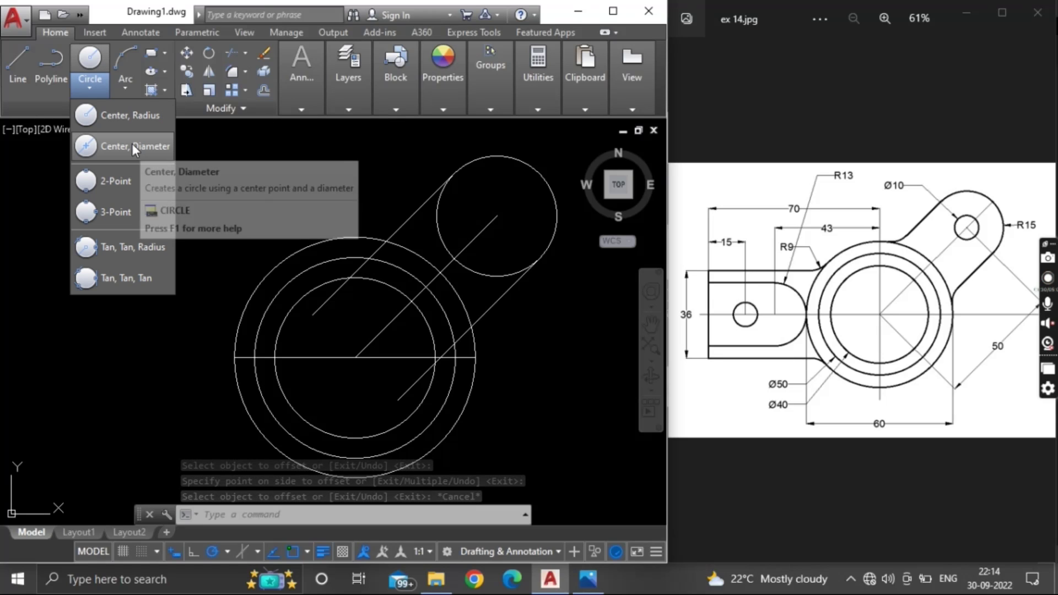
{"action": "left_click", "coordinate": [132, 144]}
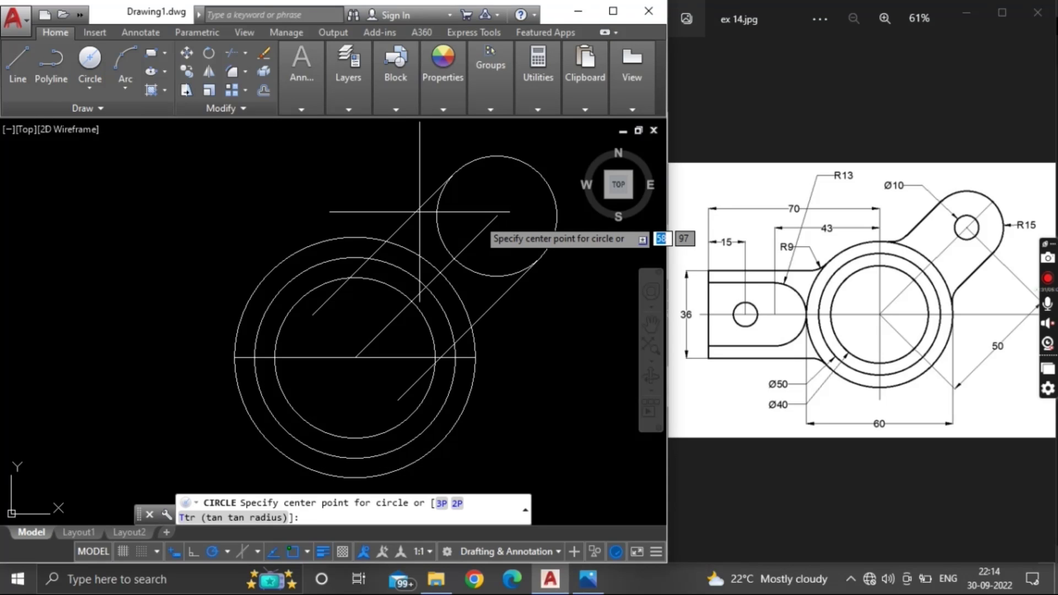
{"action": "left_click", "coordinate": [497, 215]}
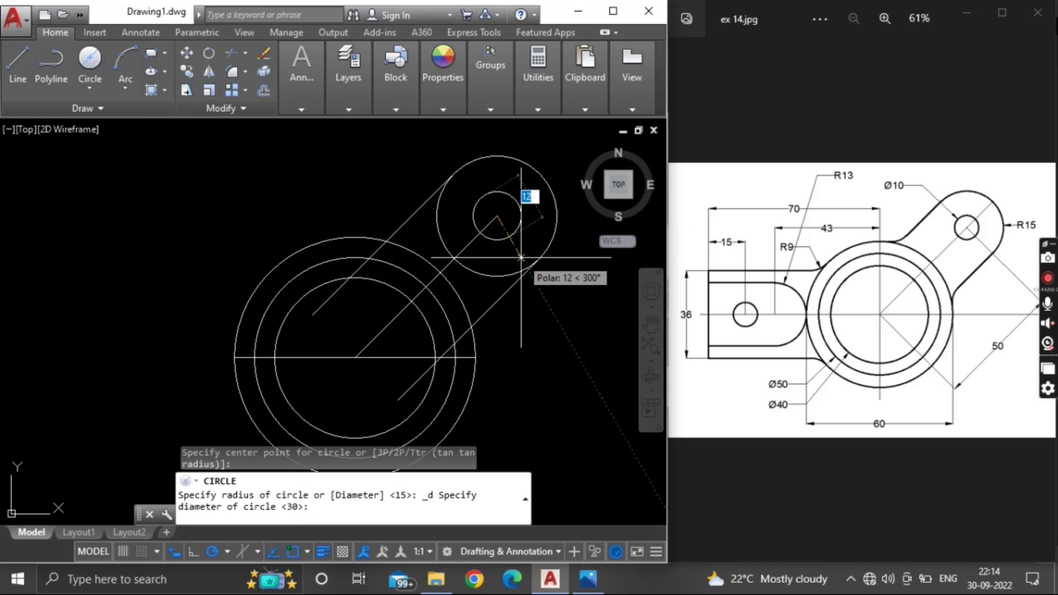
{"action": "type", "text": "10"}
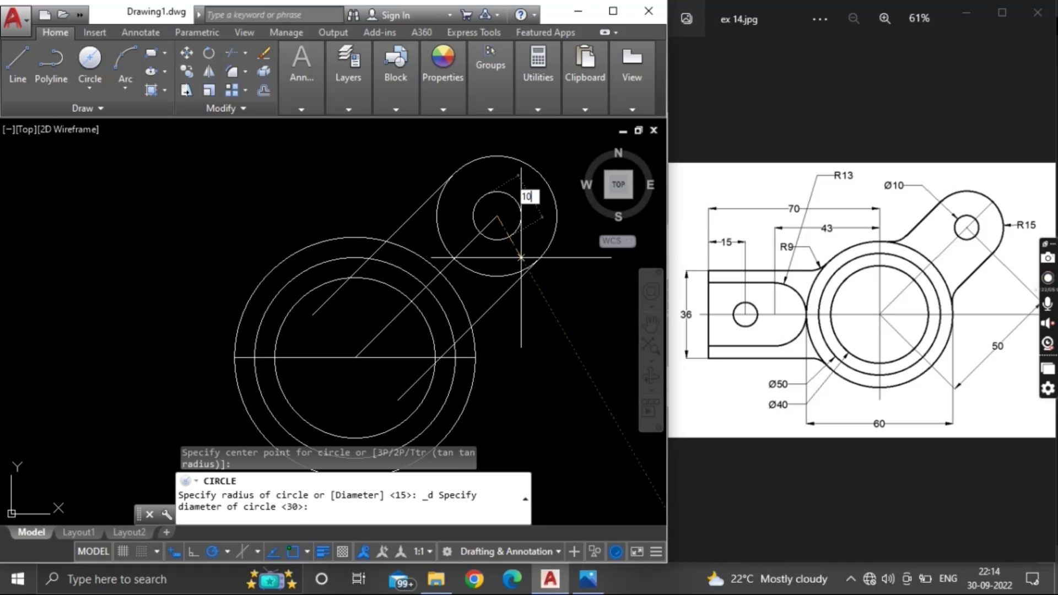
{"action": "key", "text": "Return"}
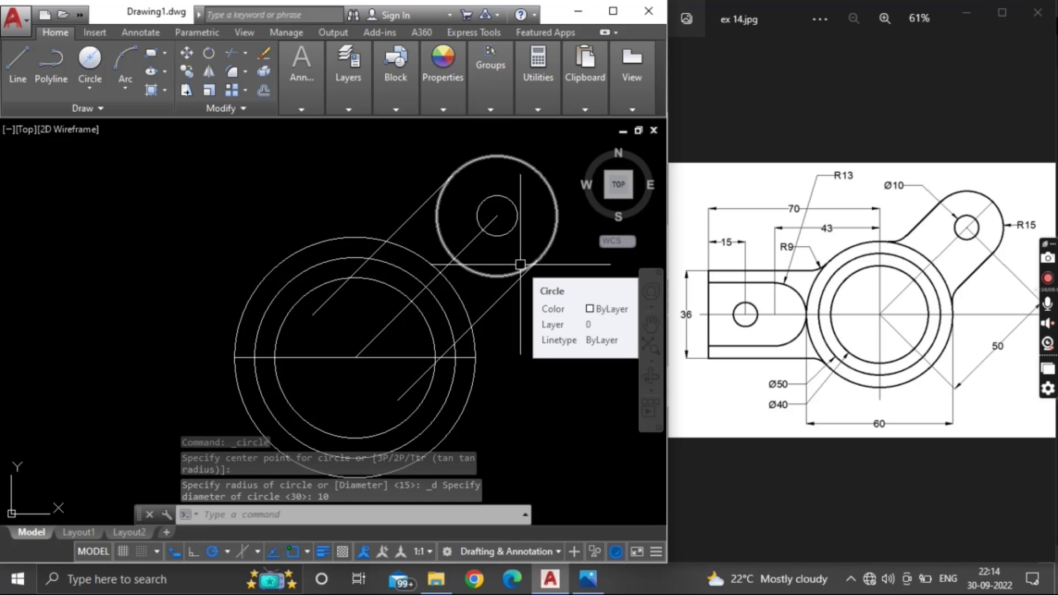
- Trim away the inner part of the radius 15 circle between the two offset lines to leave the arm's rounded end
{"action": "type", "text": "T"}
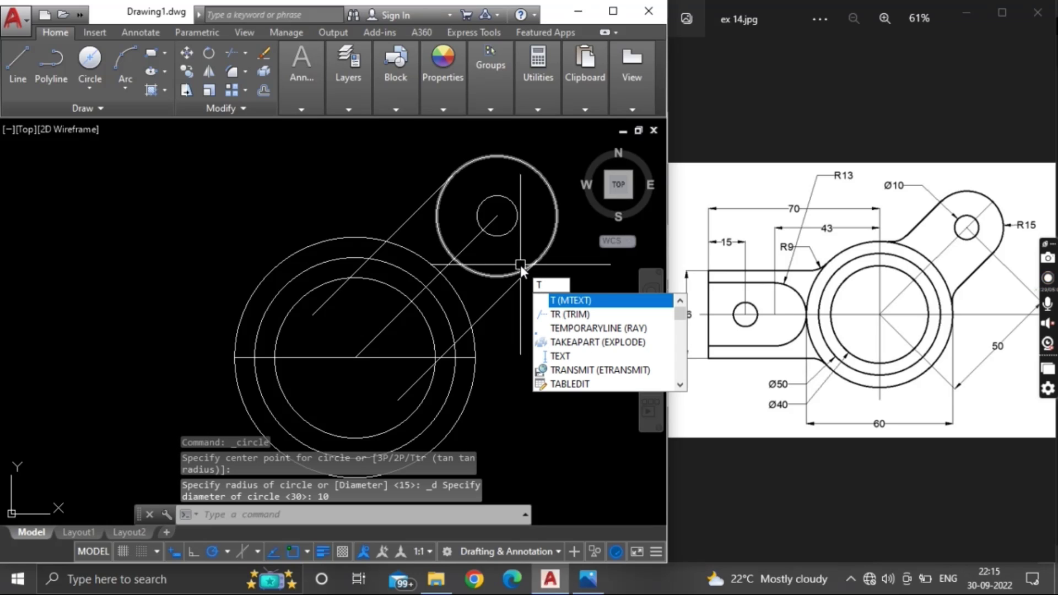
{"action": "type", "text": "R"}
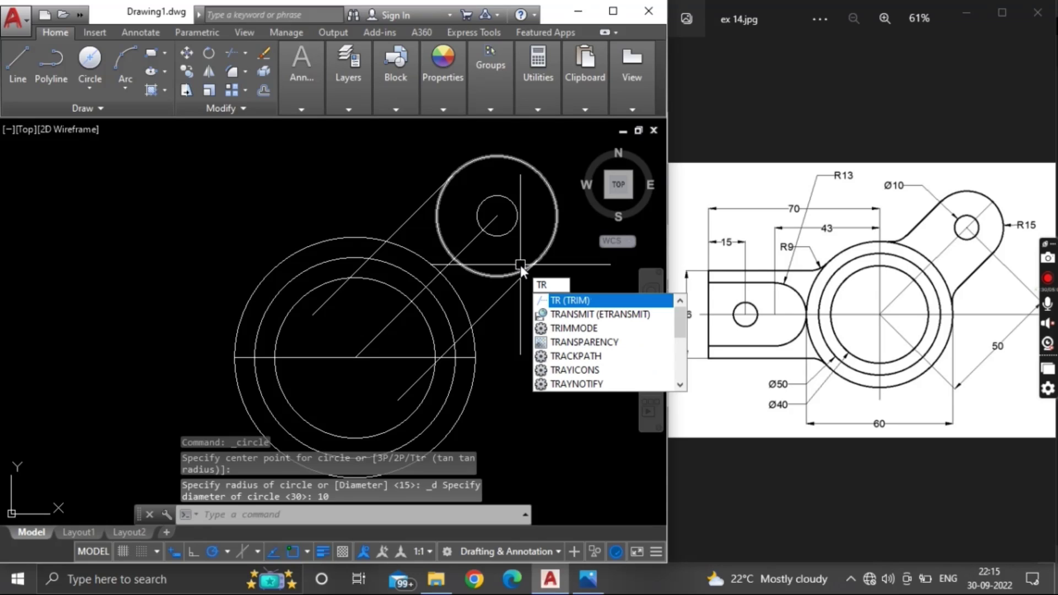
{"action": "key", "text": "Return"}
{"action": "key", "text": "Escape"}
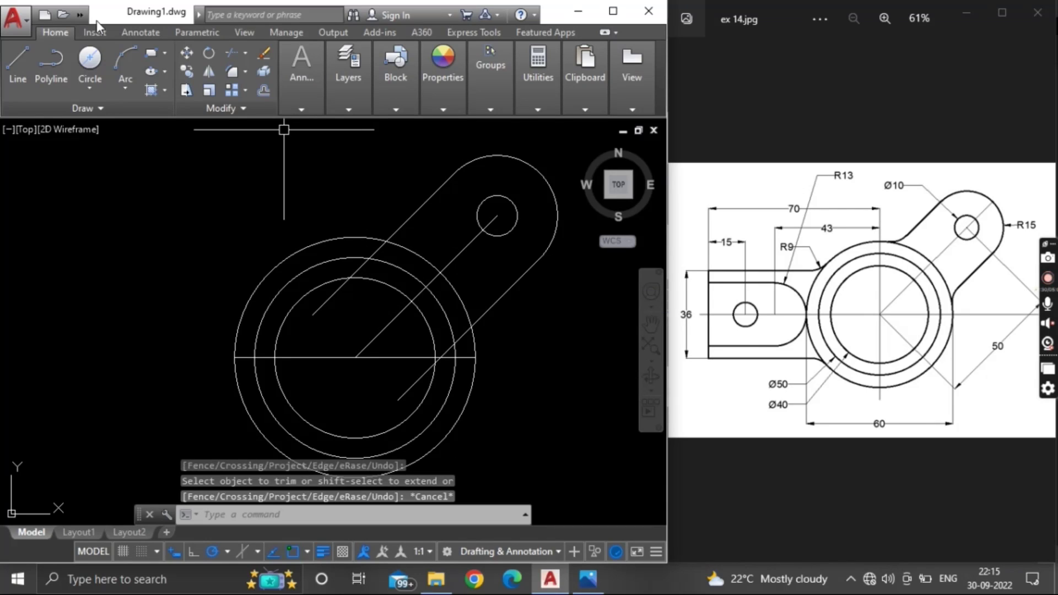
- Draw a circle of radius 9 tangent to the outer ring circle and the upper edge line of the inclined arm
{"action": "left_click", "coordinate": [86, 82]}
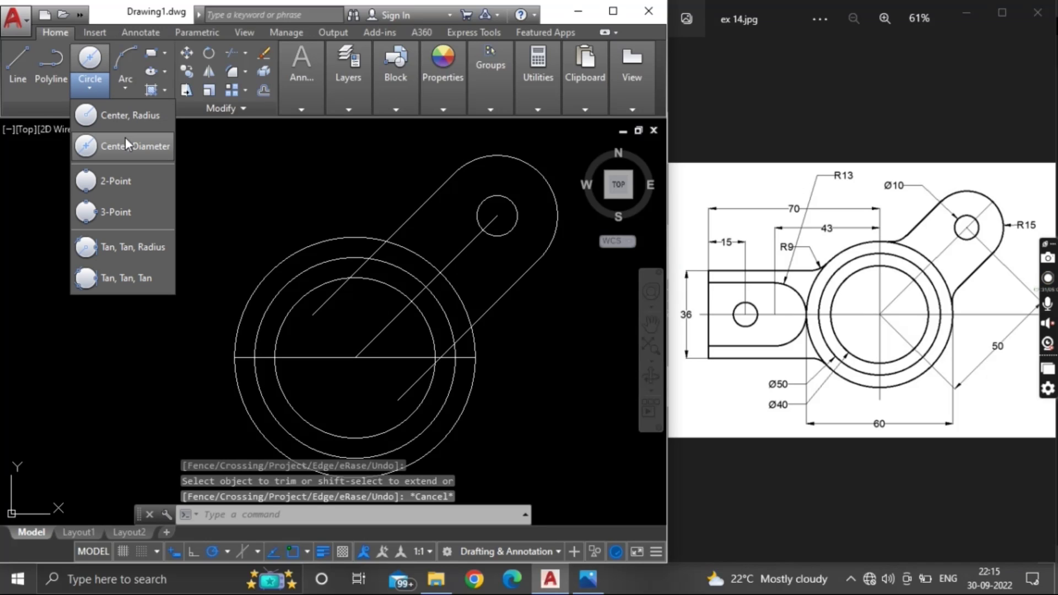
{"action": "left_click", "coordinate": [133, 248]}
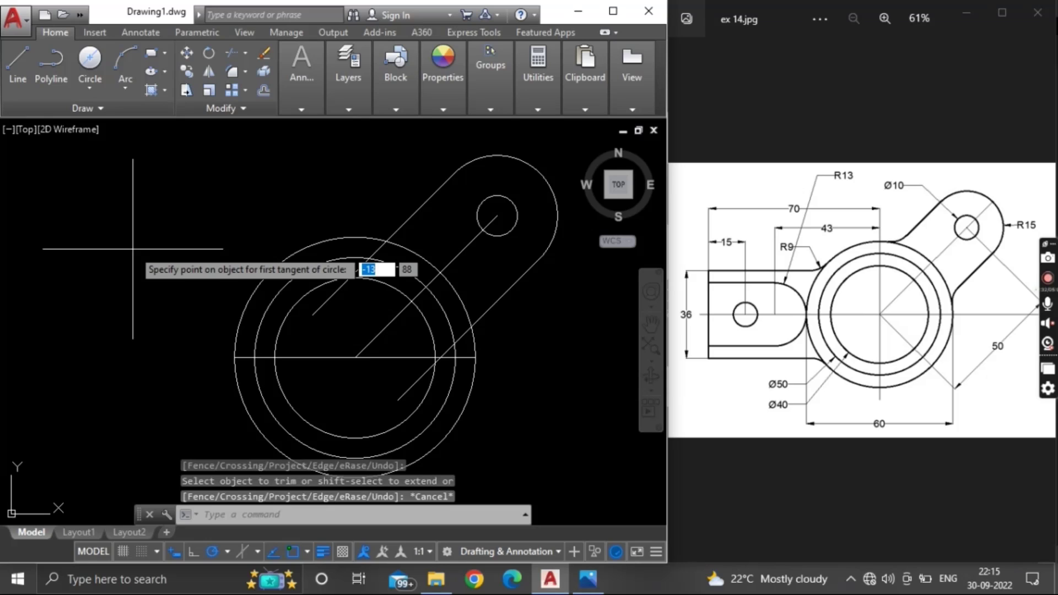
{"action": "left_click", "coordinate": [353, 239]}
{"action": "left_click", "coordinate": [416, 224]}
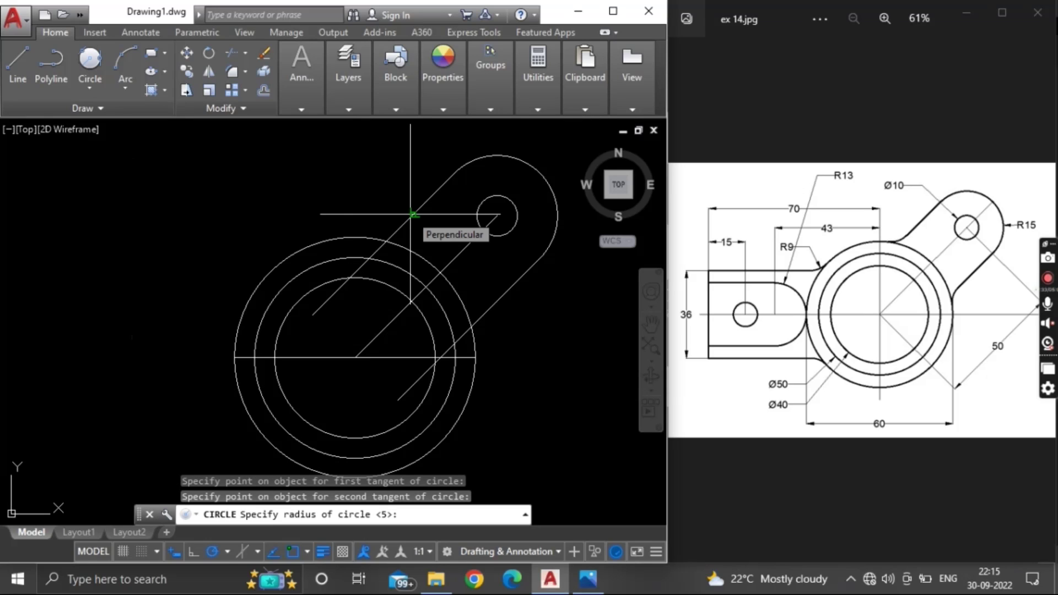
{"action": "type", "text": "9"}
{"action": "key", "text": "Return"}
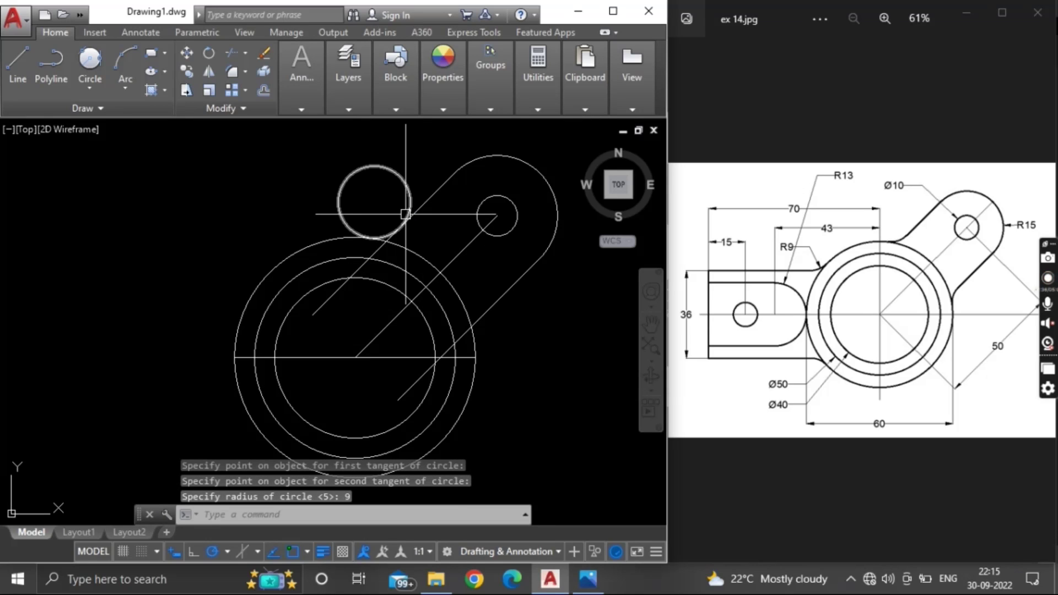
- Mirror the radius 9 circle about the inclined arm's centerline, keeping the original circle
{"action": "left_click", "coordinate": [410, 203]}
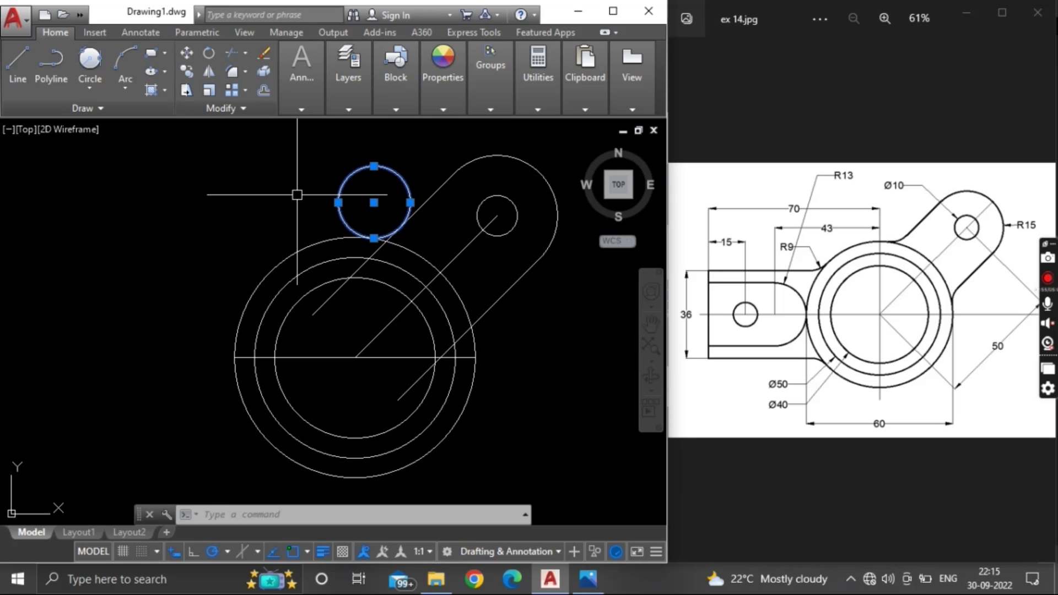
{"action": "type", "text": "MI"}
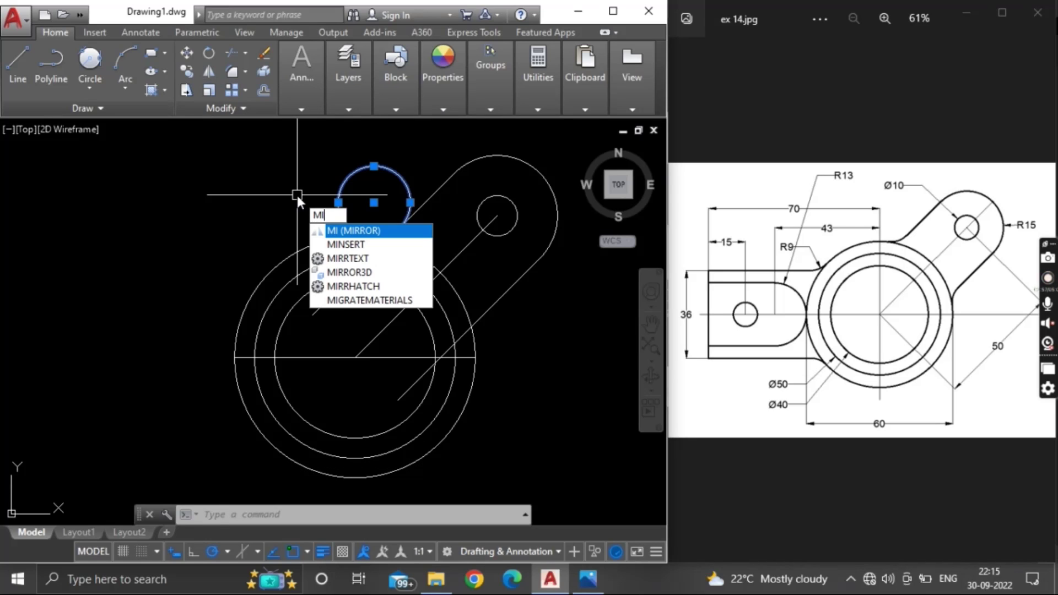
{"action": "key", "text": "Return"}
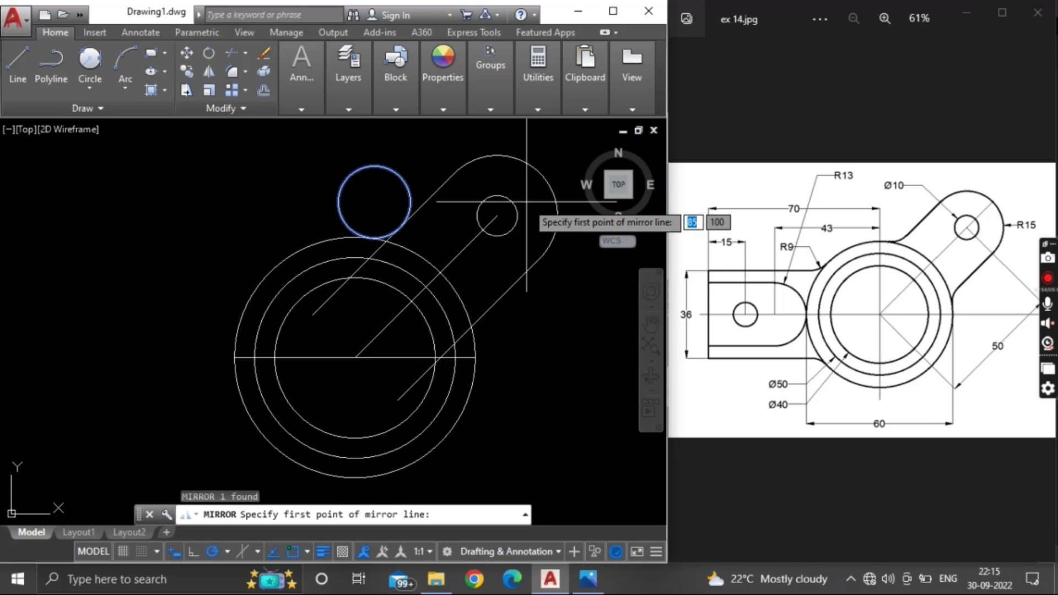
{"action": "left_click", "coordinate": [497, 216]}
{"action": "left_click", "coordinate": [352, 358]}
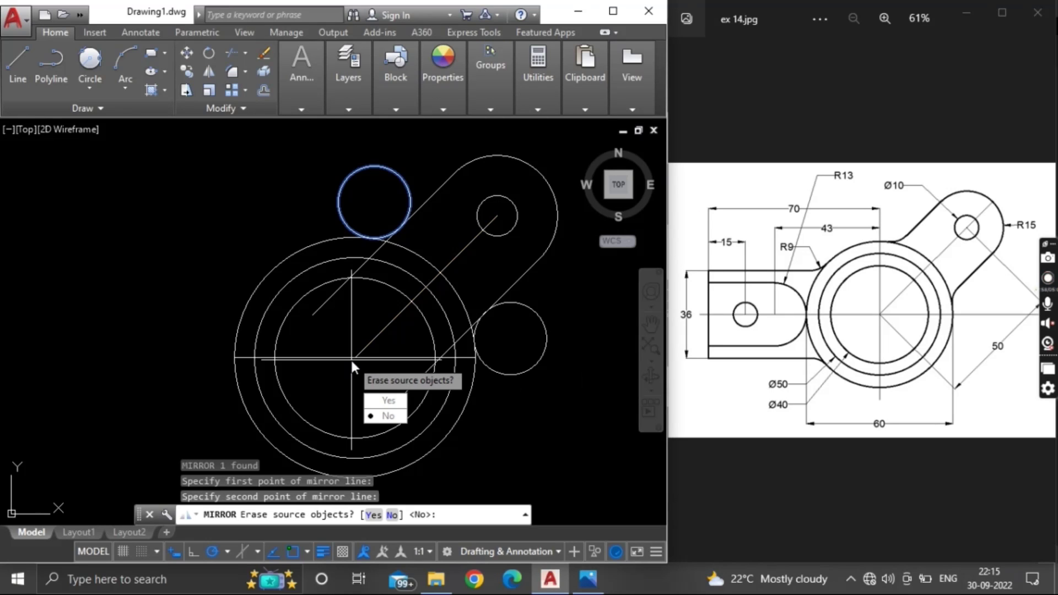
{"action": "left_click", "coordinate": [387, 417]}
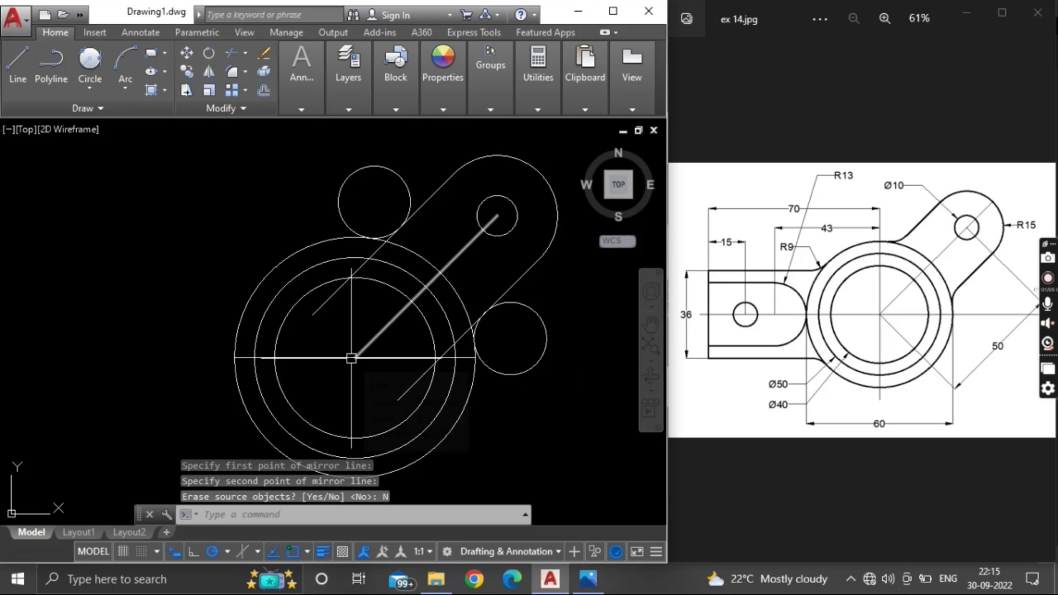
- Trim the two radius 9 circles and the arm's edge lines to leave rounded transitions between the arm and the outer ring
{"action": "left_click", "coordinate": [245, 53]}
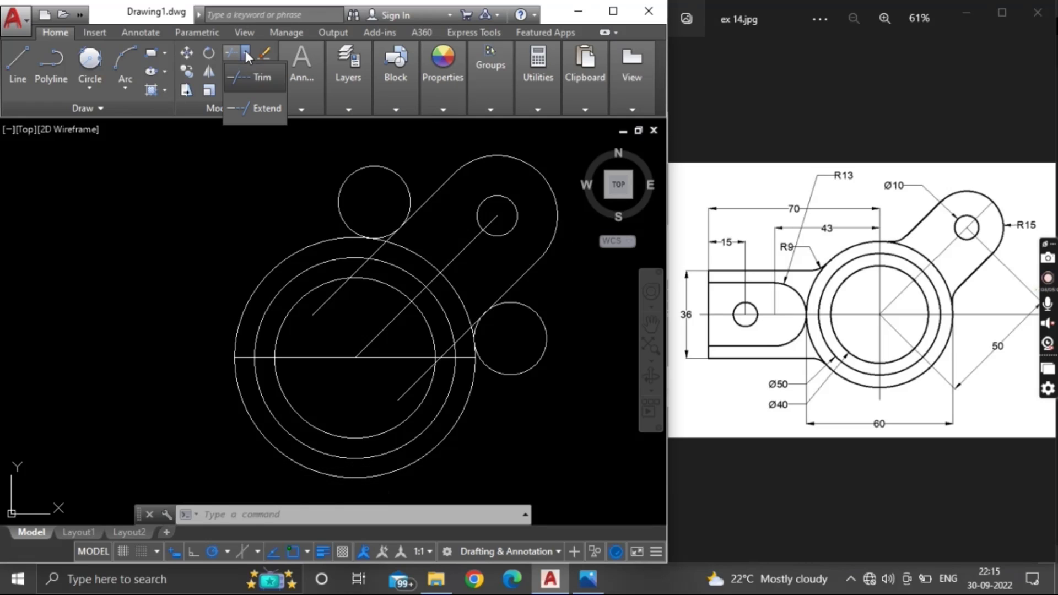
{"action": "left_click", "coordinate": [260, 81]}
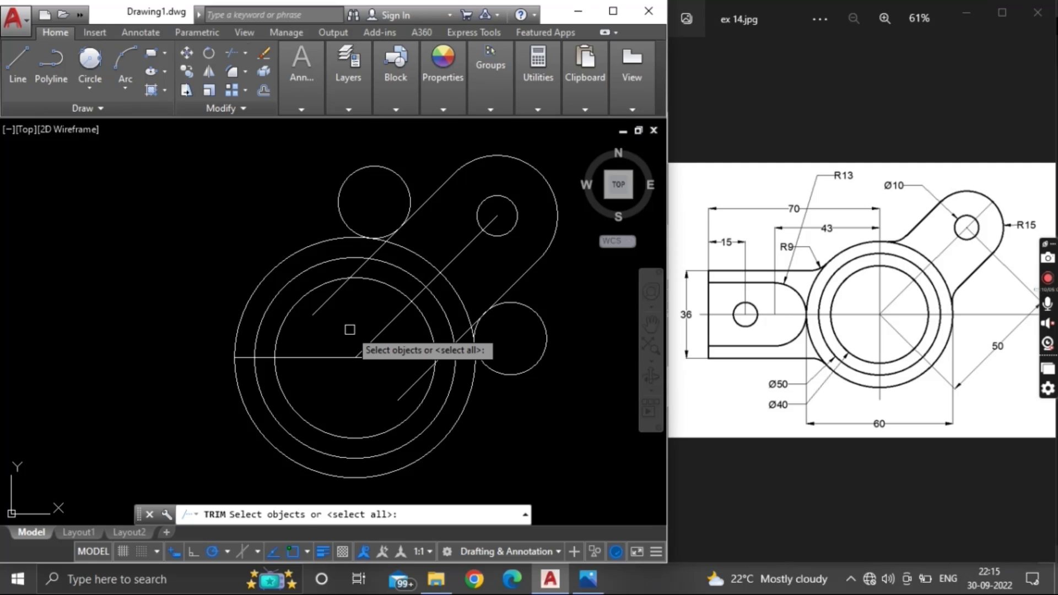
{"action": "scroll", "coordinate": [378, 245], "scroll_direction": "up", "scroll_amount": 2}
{"action": "key", "text": "Return"}
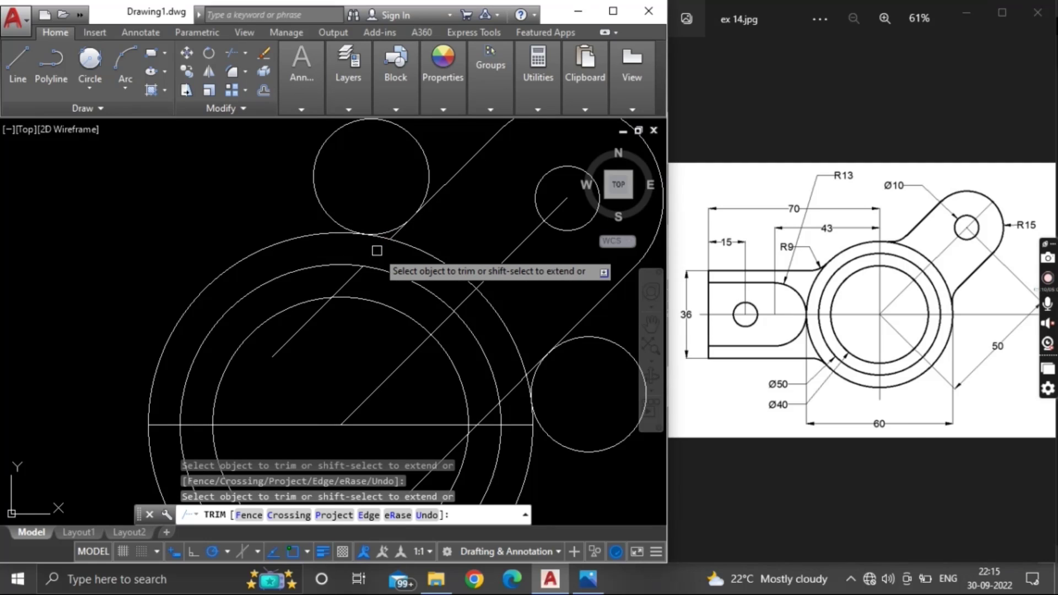
{"action": "left_click", "coordinate": [591, 338]}
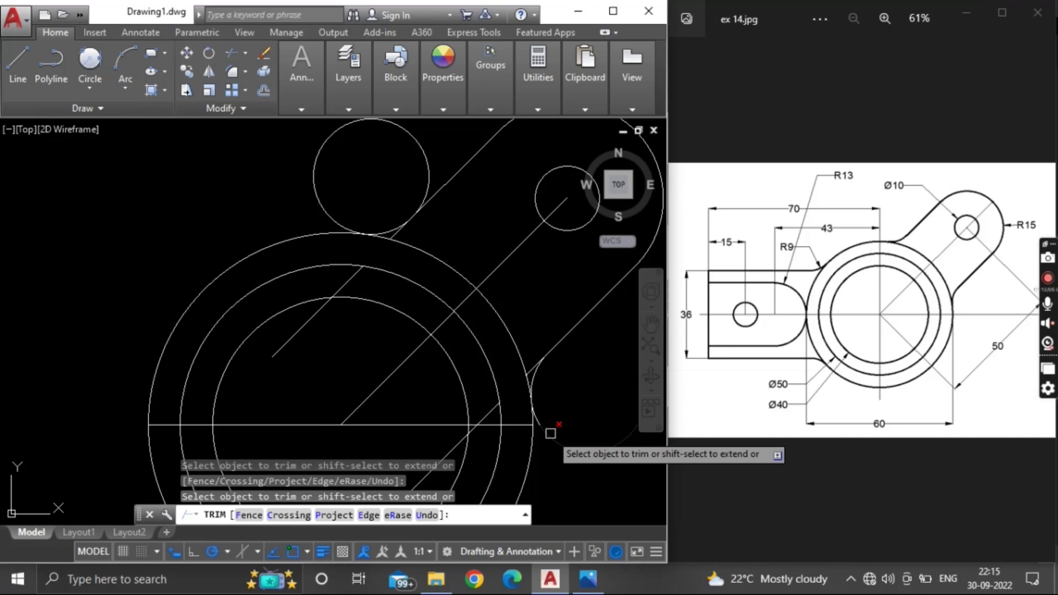
{"action": "left_click", "coordinate": [551, 433]}
{"action": "scroll", "coordinate": [542, 420], "scroll_direction": "up", "scroll_amount": 5}
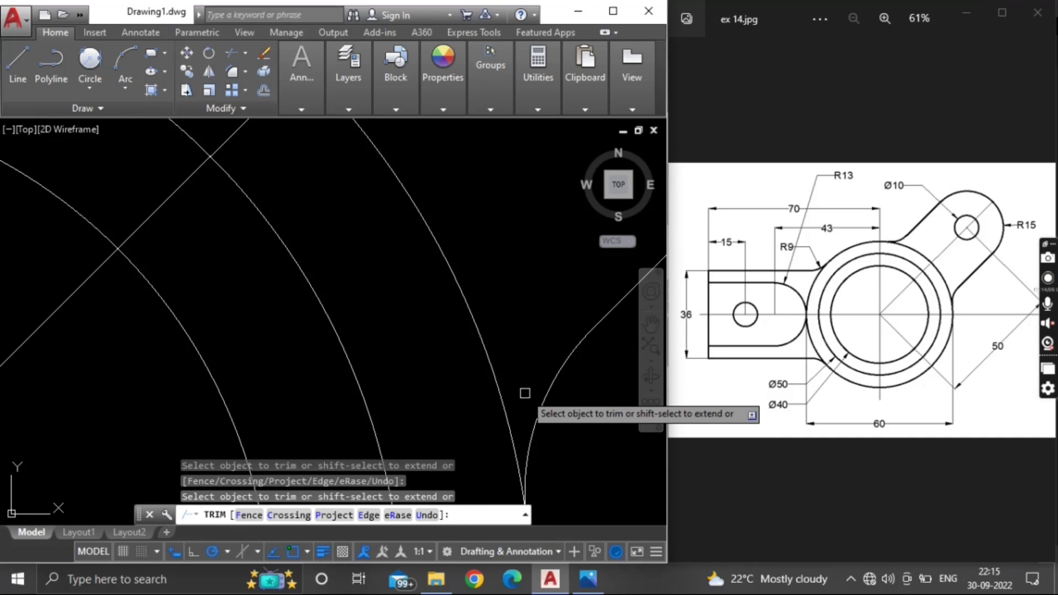
{"action": "scroll", "coordinate": [525, 393], "scroll_direction": "down", "scroll_amount": 5}
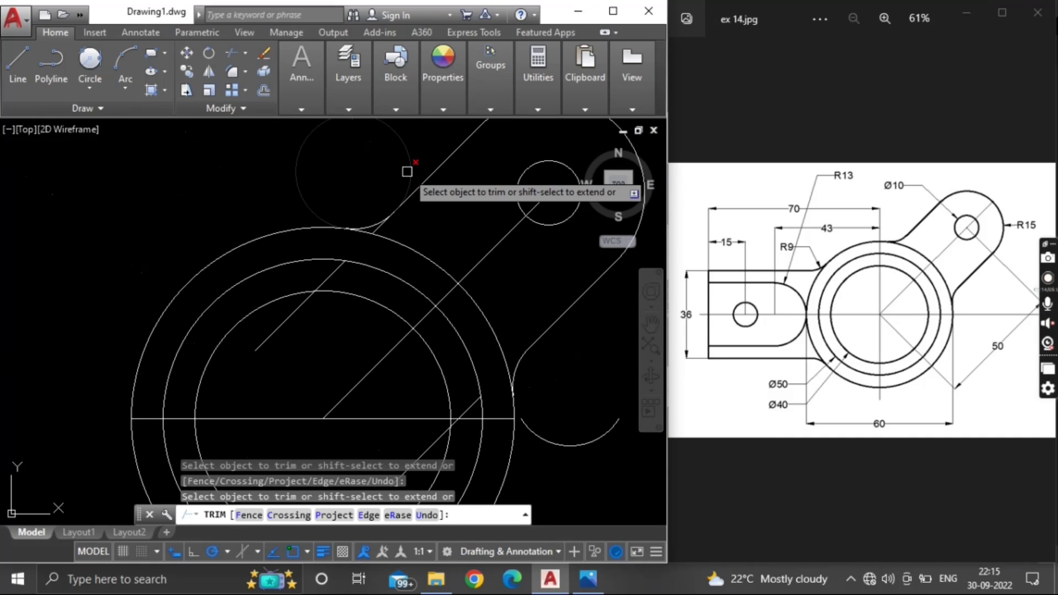
{"action": "scroll", "coordinate": [399, 209], "scroll_direction": "up", "scroll_amount": 3}
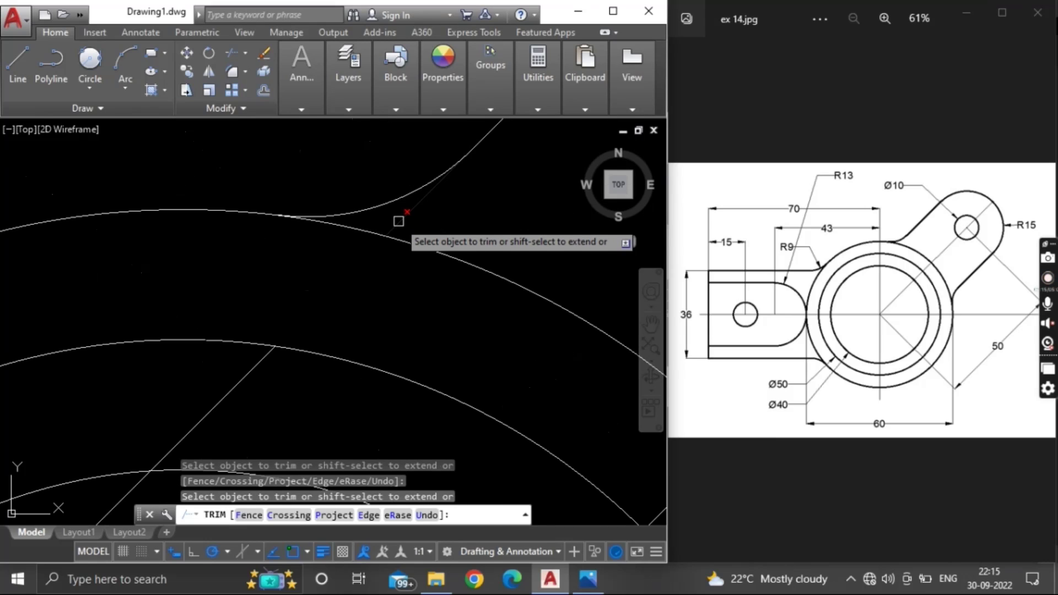
{"action": "scroll", "coordinate": [460, 215], "scroll_direction": "down", "scroll_amount": 3}
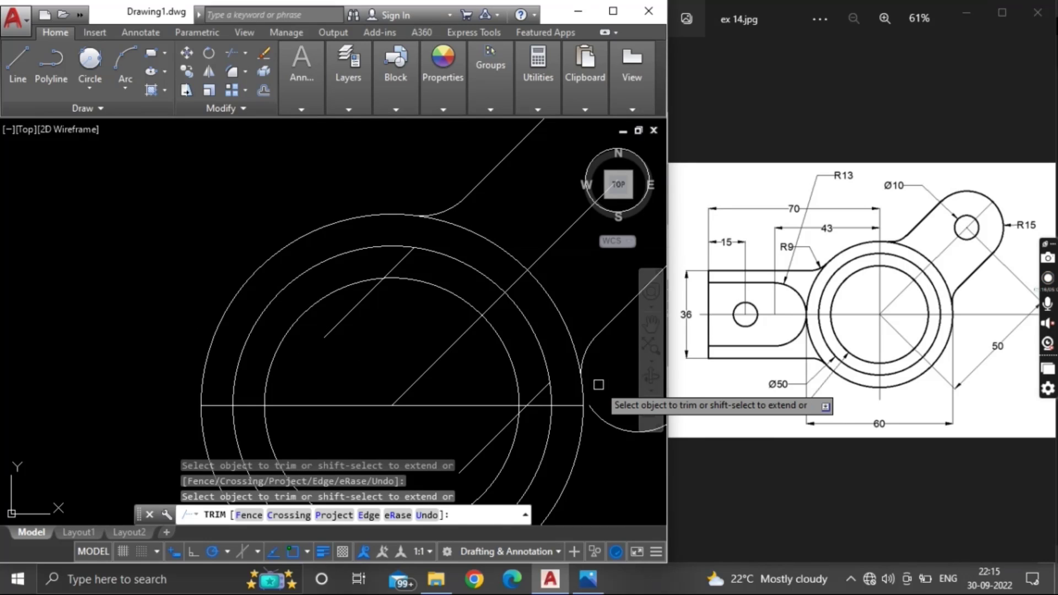
{"action": "key", "text": "Escape"}
- Erase the leftover arc beside the ring, the inclined centerline and the two edge line remnants inside the ring
{"action": "middle_click_drag", "start_coordinate": [621, 427], "coordinate": [418, 290]}
{"action": "left_click", "coordinate": [417, 289]}
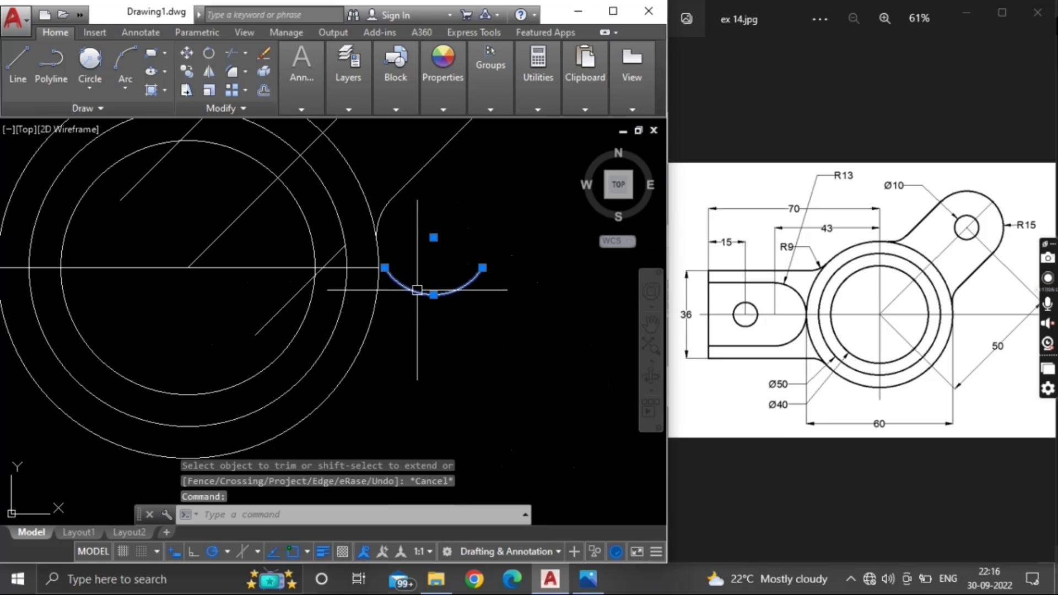
{"action": "left_click", "coordinate": [278, 311]}
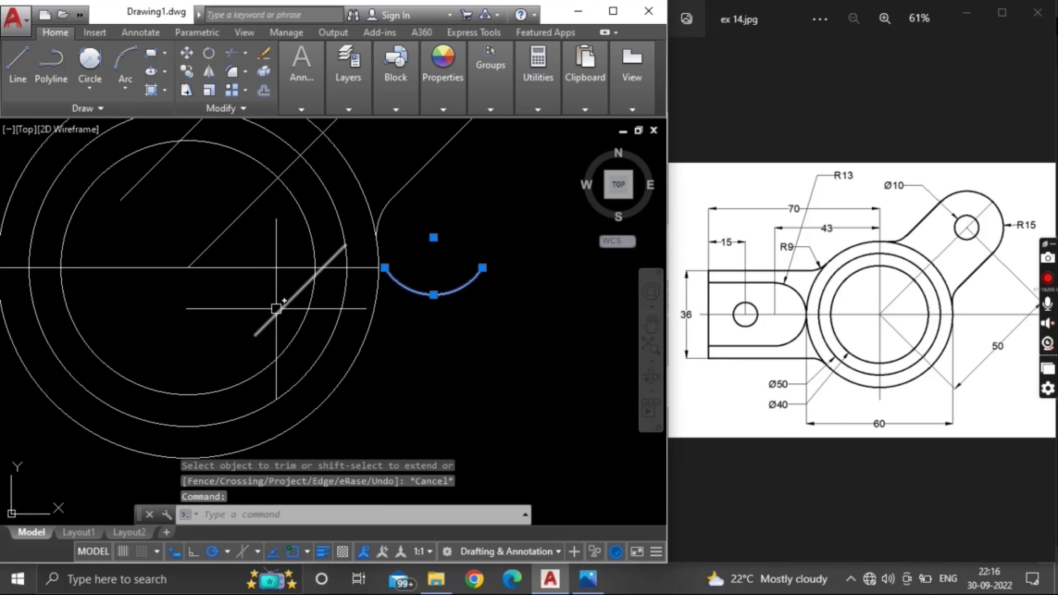
{"action": "left_click", "coordinate": [216, 239]}
{"action": "left_click", "coordinate": [150, 169]}
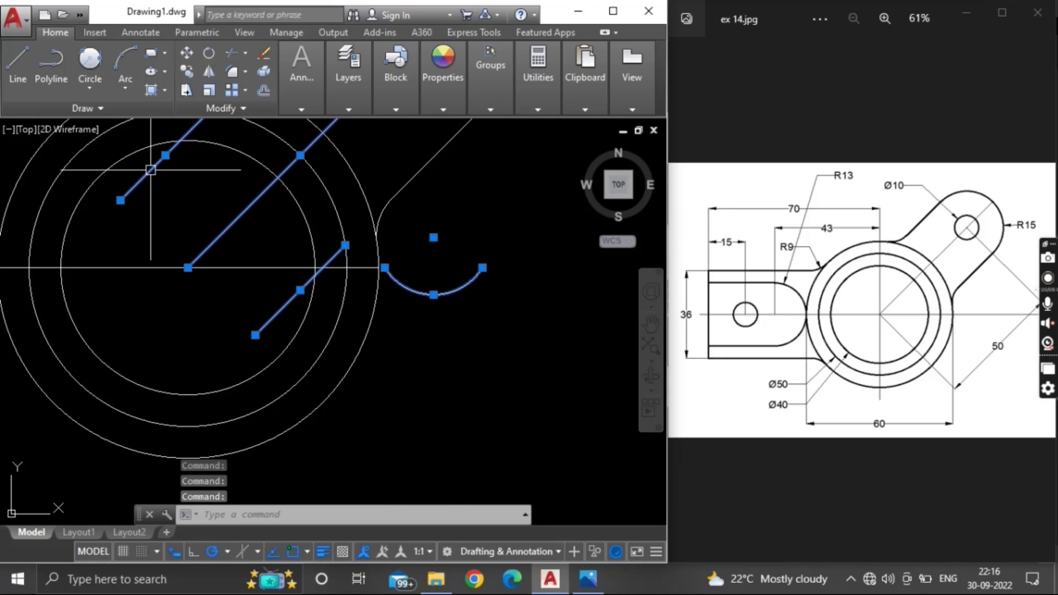
{"action": "right_click", "coordinate": [182, 198]}
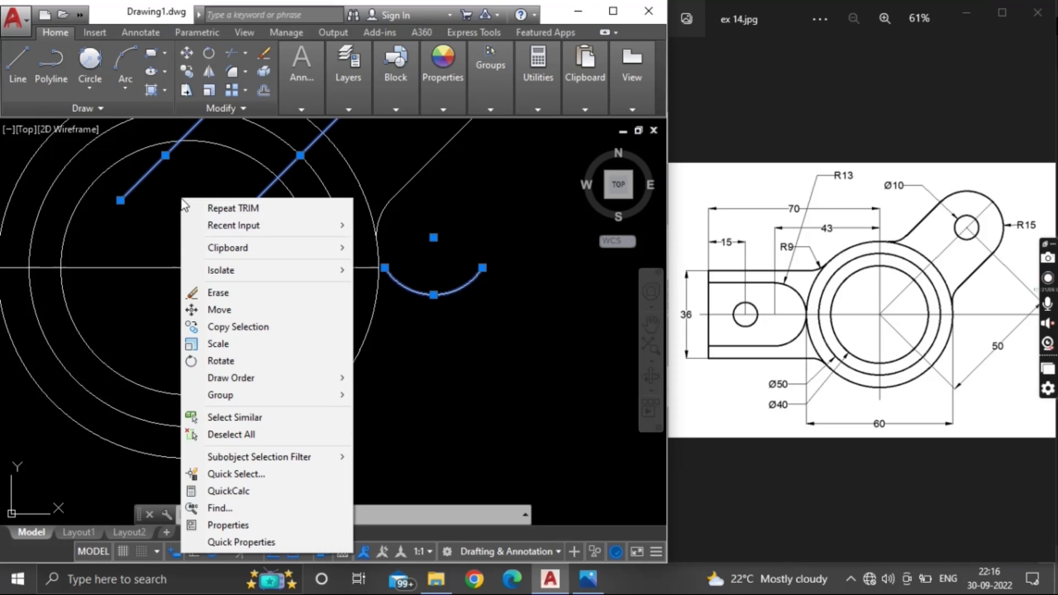
{"action": "left_click", "coordinate": [231, 292]}
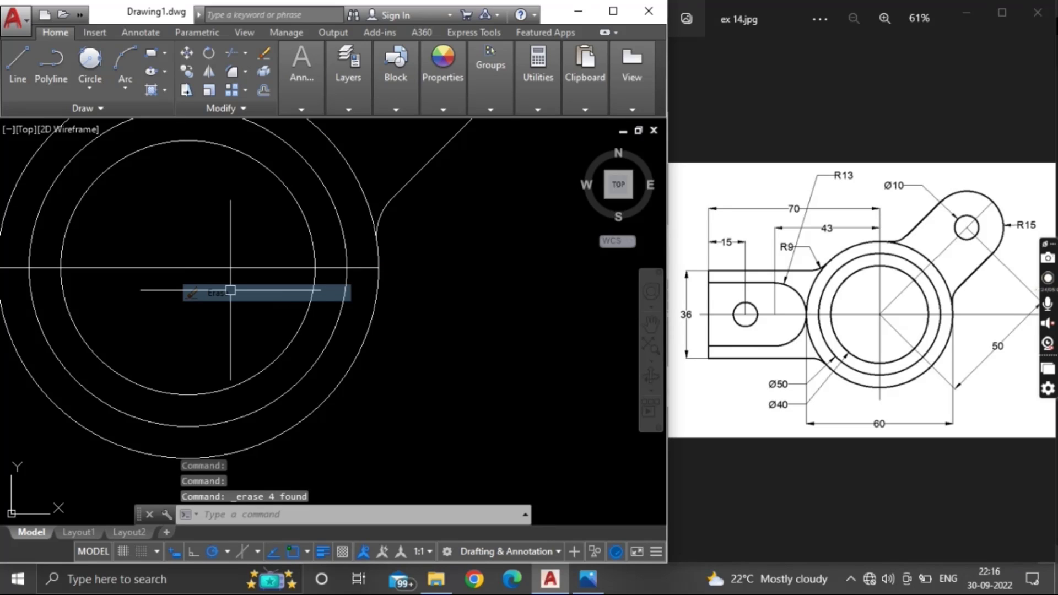
- With Ortho on, draw a horizontal line 70 long to the left from the ring's center
{"action": "scroll", "coordinate": [231, 291], "scroll_direction": "down", "scroll_amount": 2}
{"action": "middle_click_drag", "start_coordinate": [230, 290], "coordinate": [426, 325]}
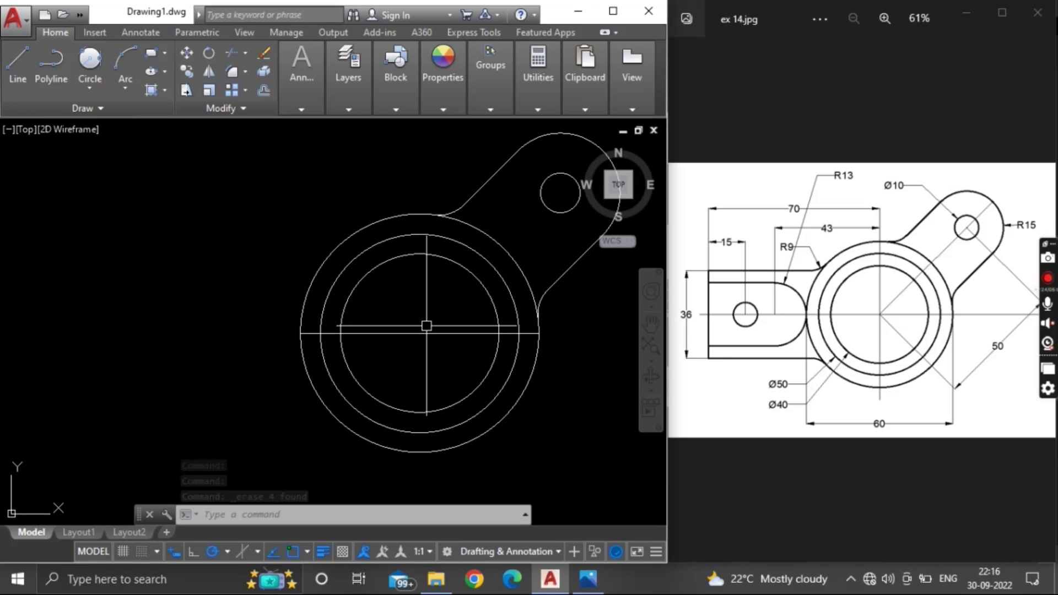
{"action": "type", "text": "l"}
{"action": "key", "text": "Return"}
{"action": "left_click", "coordinate": [426, 326]}
{"action": "key", "text": "F8"}
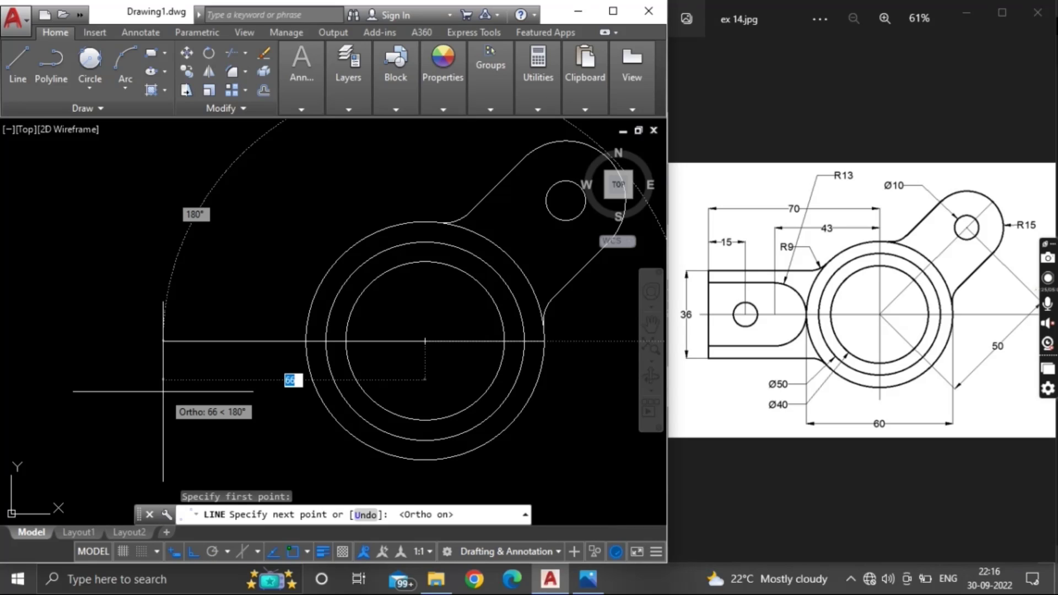
{"action": "type", "text": "70"}
{"action": "key", "text": "Return"}
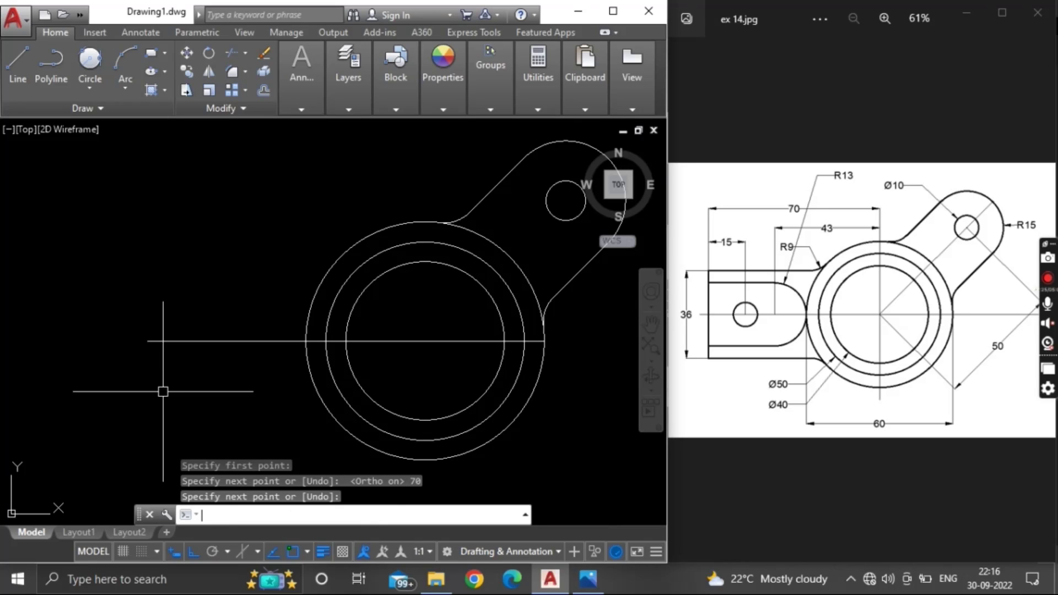
{"action": "key", "text": "Return"}
- Form the 36 wide left arm with edges parallel to the 70 long line and close its left end with a vertical line
{"action": "type", "text": "o"}
{"action": "key", "text": "Return"}
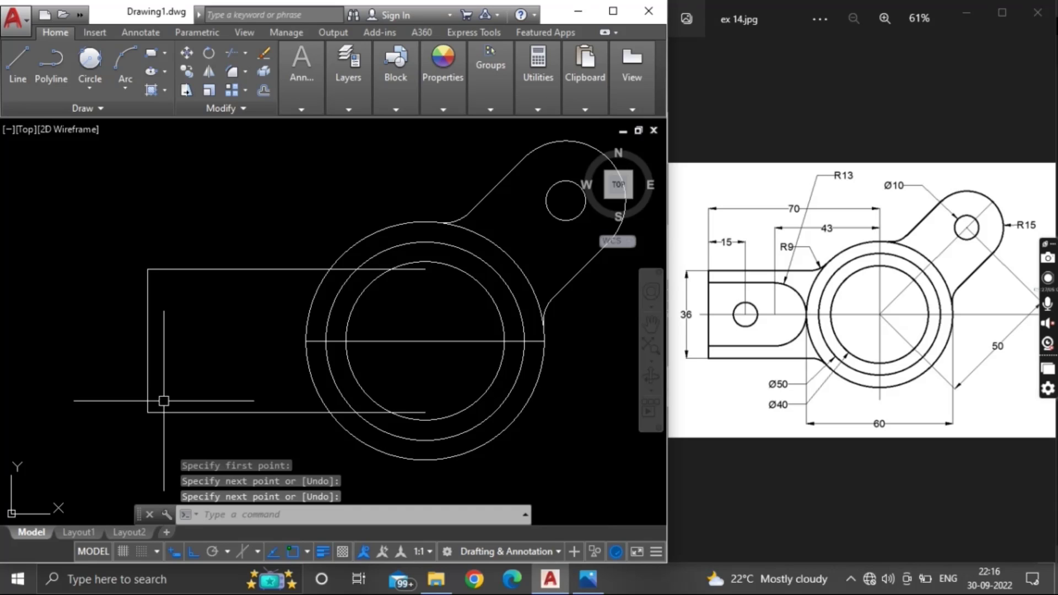
- Draw a vertical line through the ring's center from the top to the bottom quadrant of the innermost circle
{"action": "key", "text": "Return"}
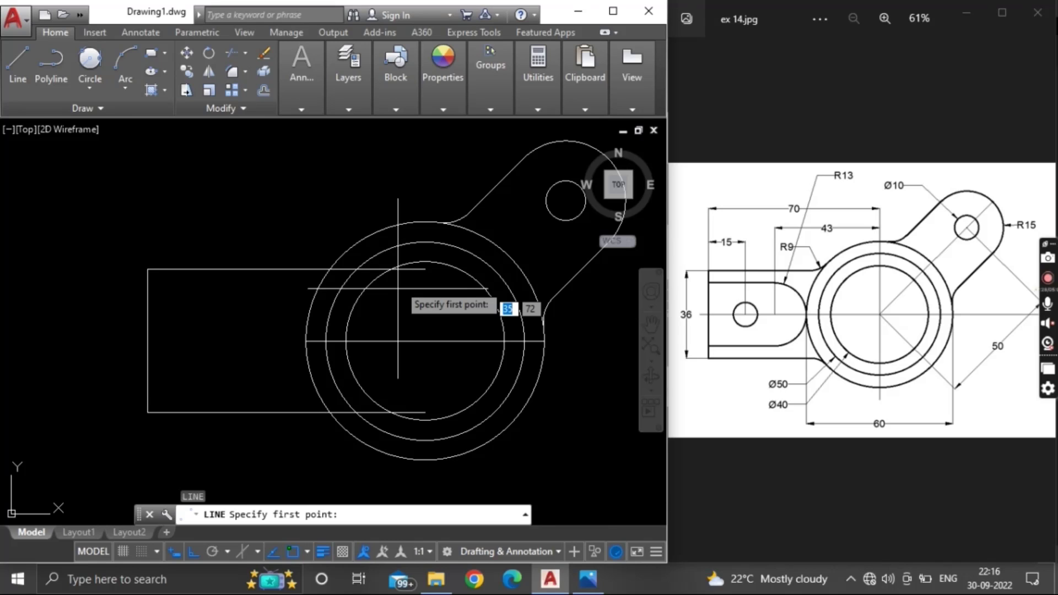
{"action": "left_click", "coordinate": [425, 262]}
{"action": "left_click", "coordinate": [425, 420]}
{"action": "key", "text": "Return"}
- Offset the ring's vertical center line by 43 to the left, into the left arm
{"action": "type", "text": "o"}
{"action": "key", "text": "Return"}
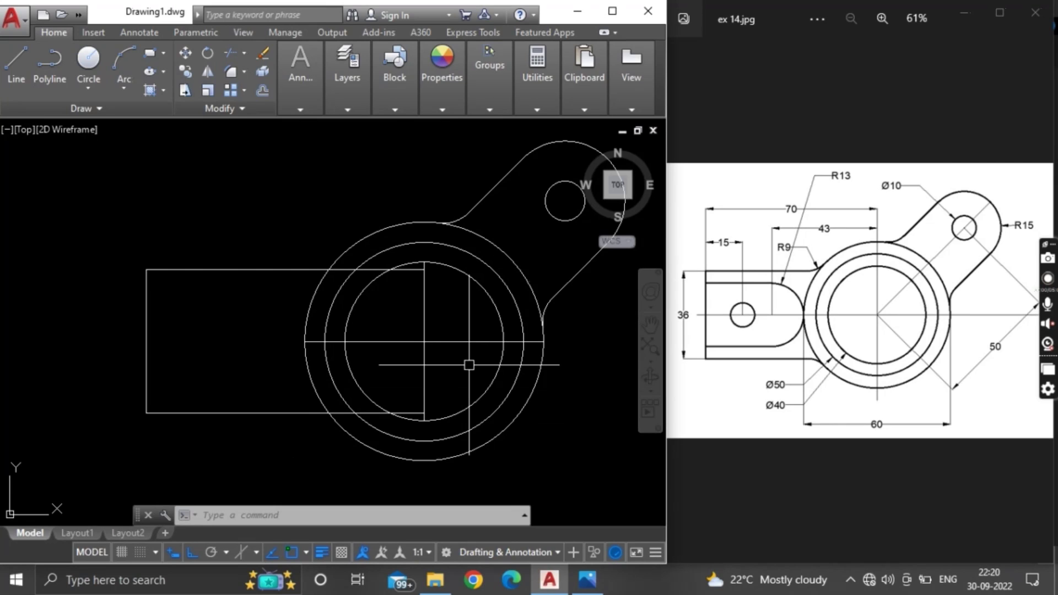
{"action": "type", "text": "o"}
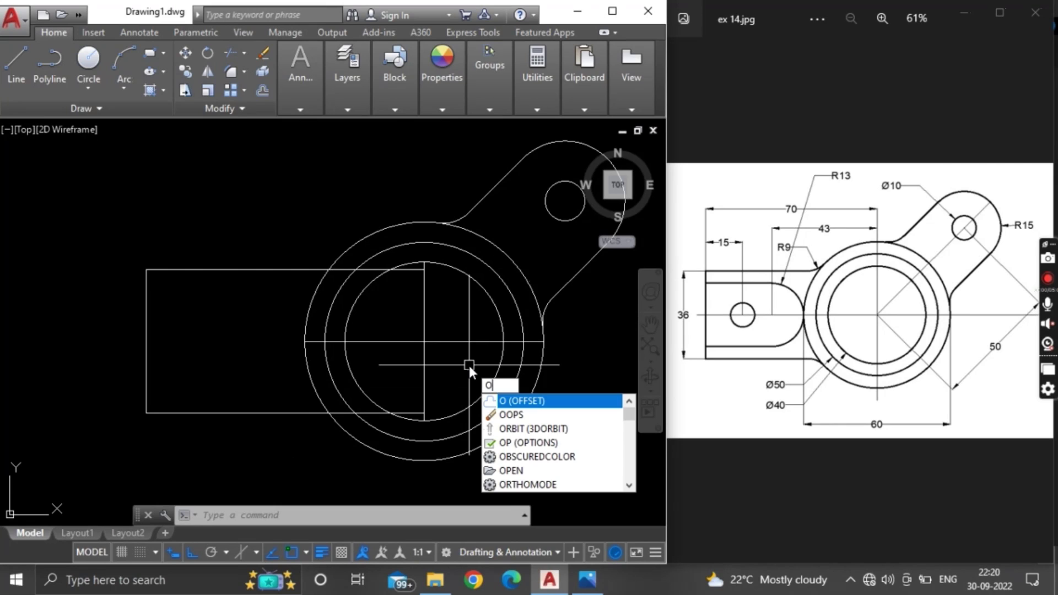
{"action": "key", "text": "Return"}
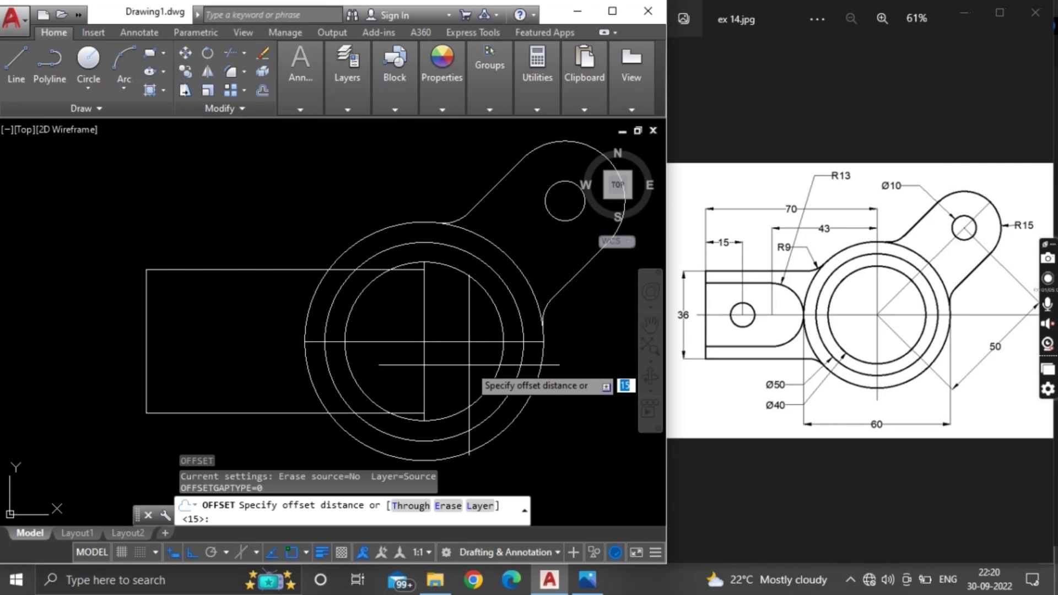
{"action": "type", "text": "43"}
{"action": "key", "text": "Return"}
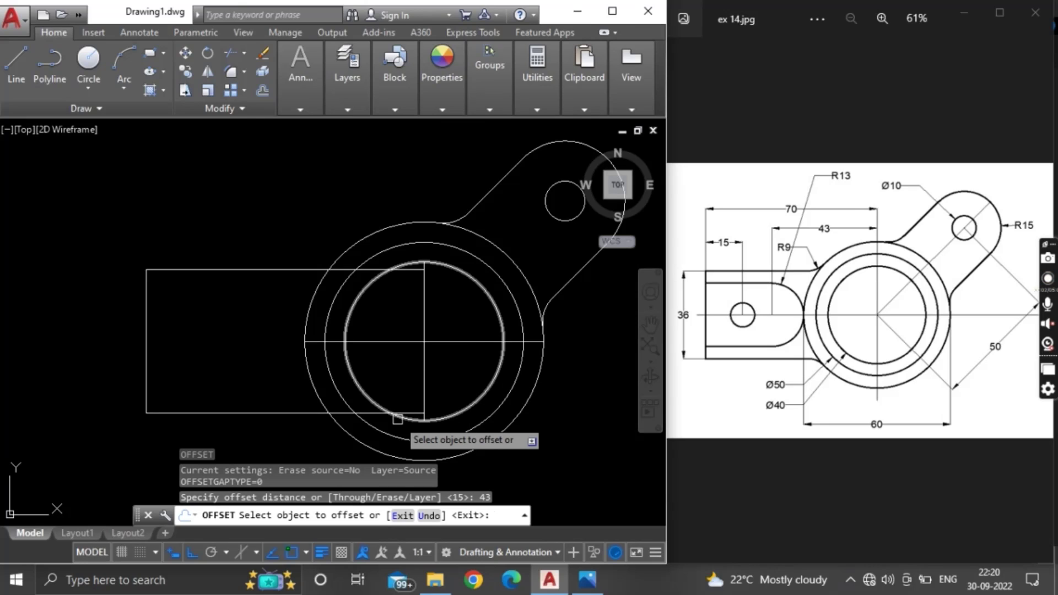
{"action": "left_click", "coordinate": [425, 379]}
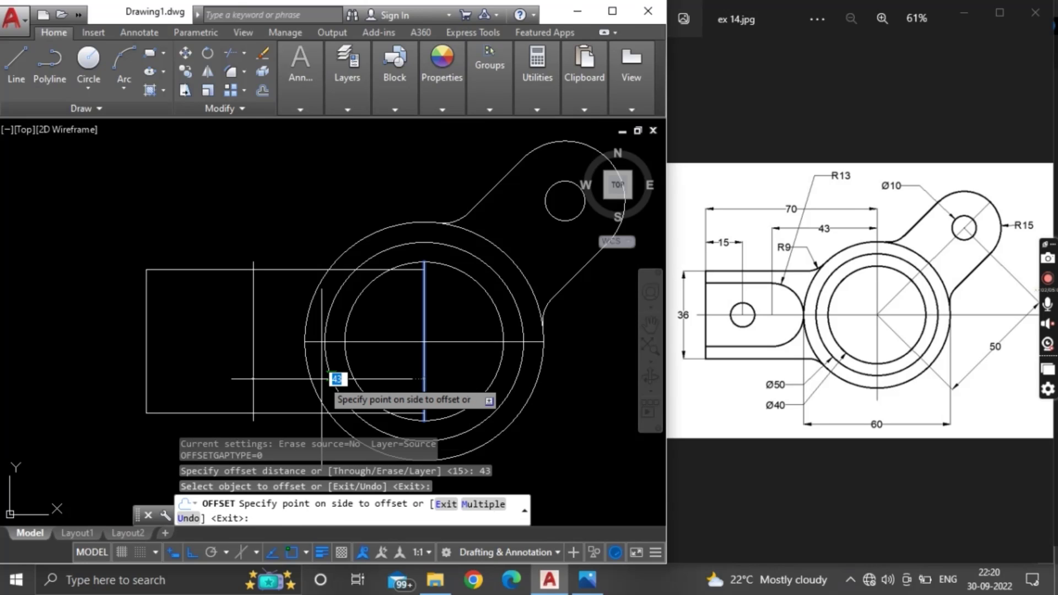
{"action": "left_click", "coordinate": [296, 378]}
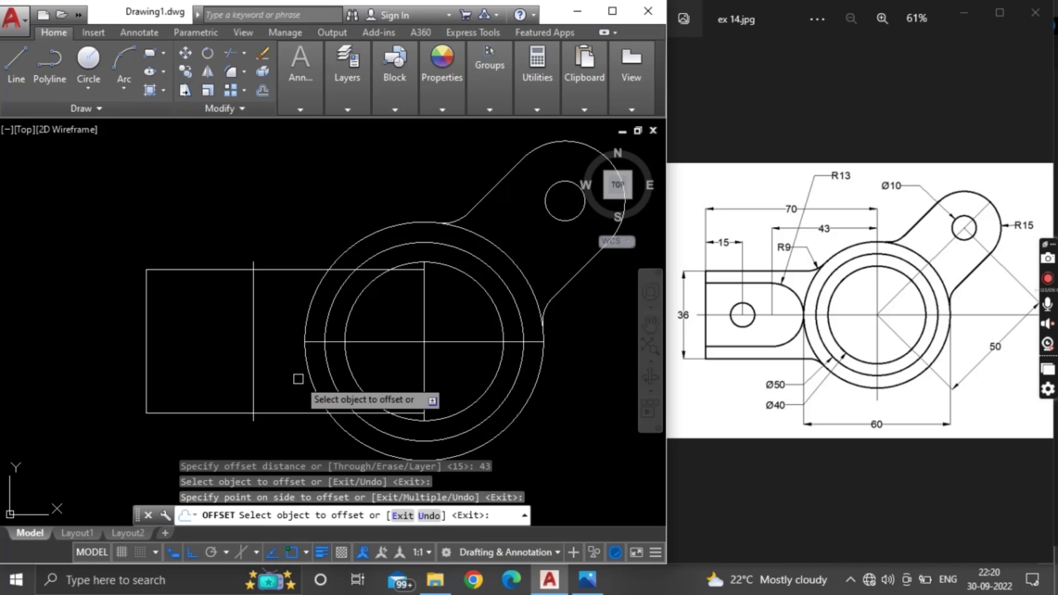
{"action": "key", "text": "Escape"}
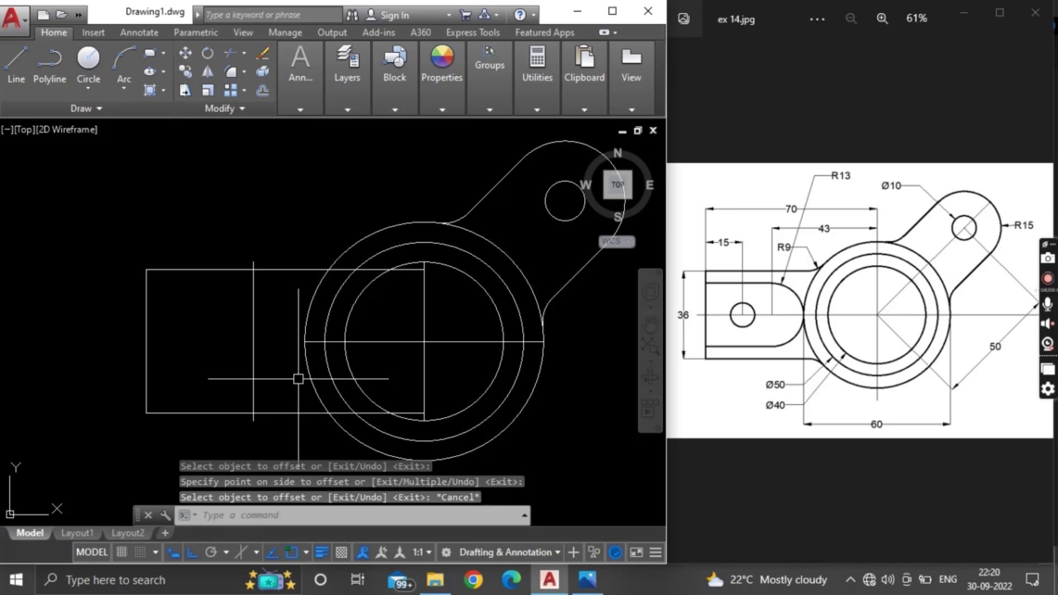
- Draw a circle of radius 13 centered where the 43 offset line crosses the left arm's horizontal center line
{"action": "left_click", "coordinate": [88, 87]}
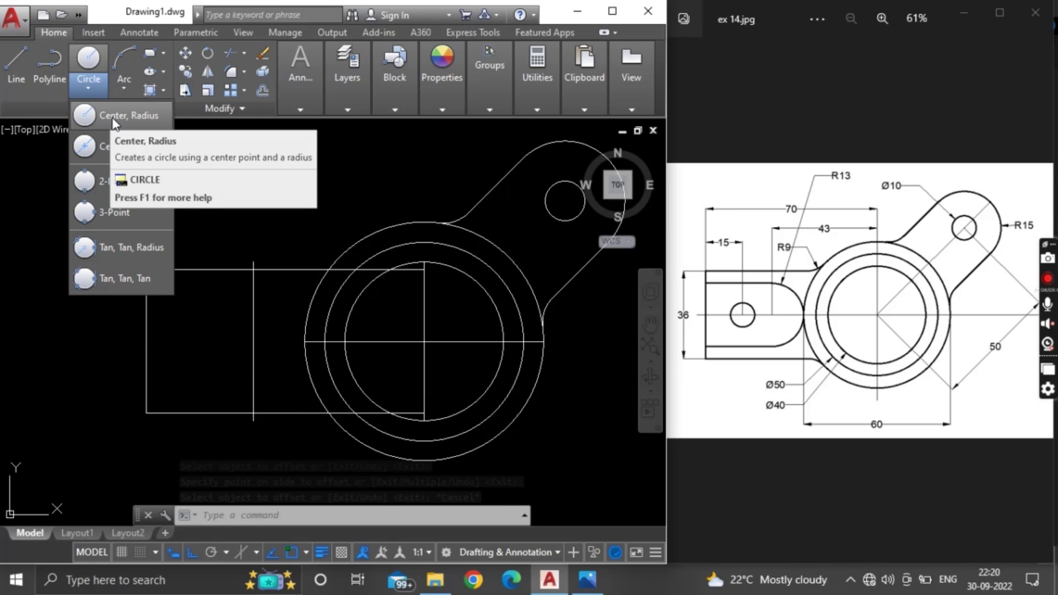
{"action": "left_click", "coordinate": [115, 115]}
{"action": "left_click", "coordinate": [253, 342]}
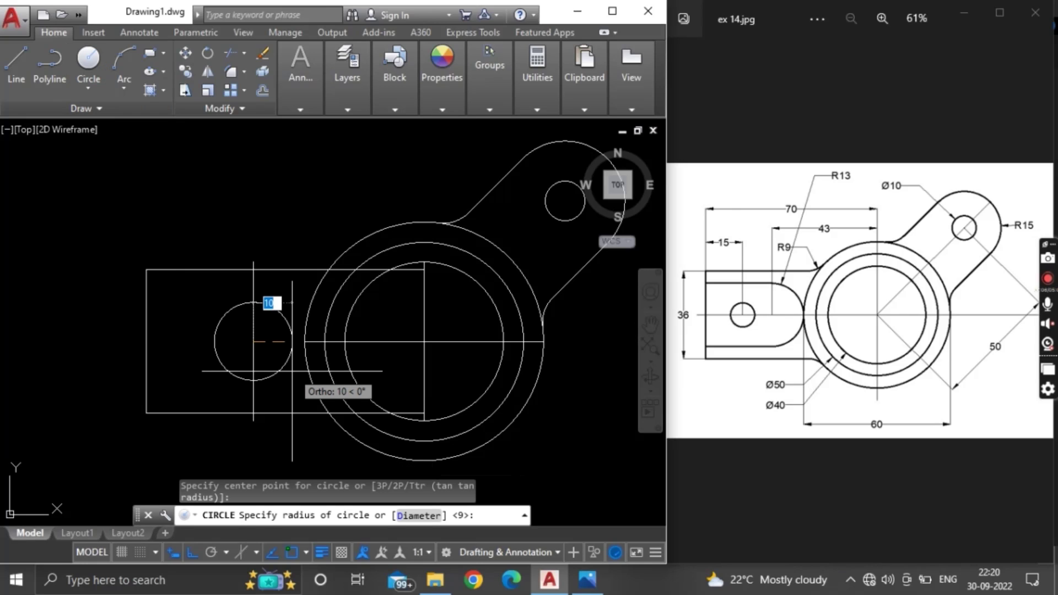
{"action": "type", "text": "13"}
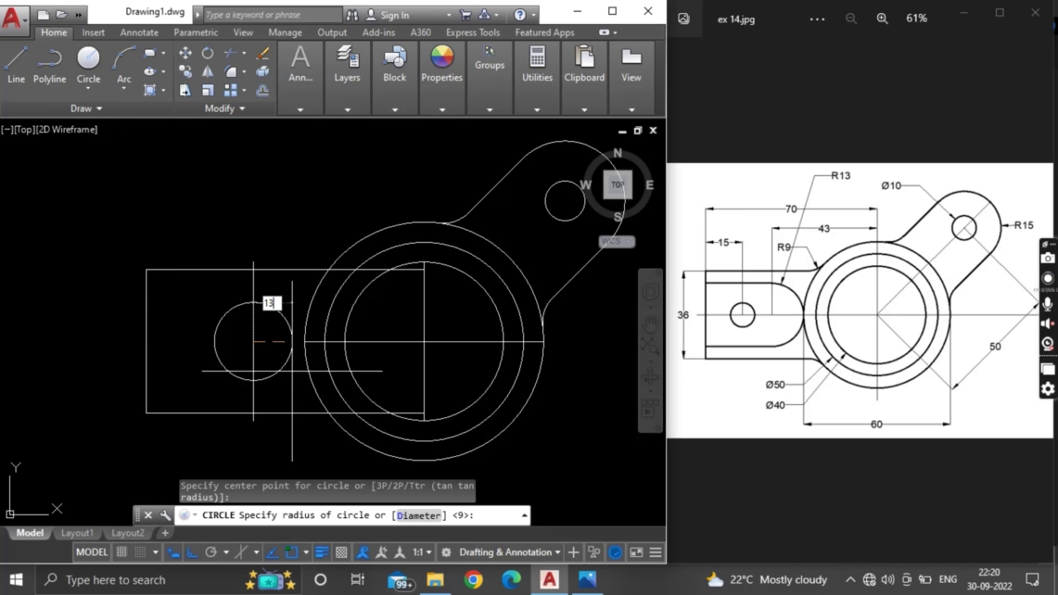
{"action": "key", "text": "Return"}
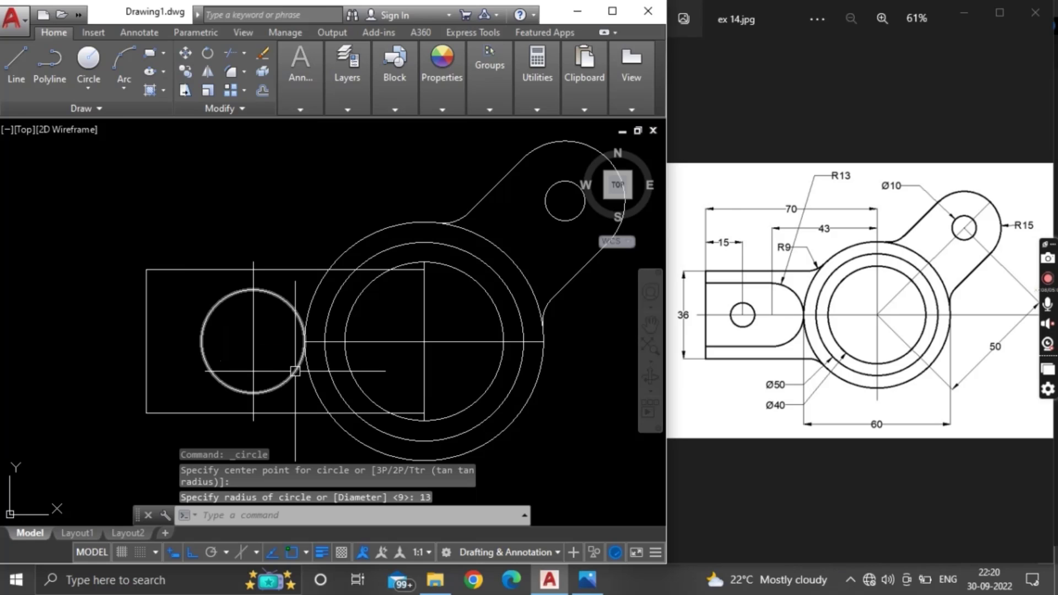
- Erase the vertical construction line through the center of the radius 13 circle
{"action": "left_click", "coordinate": [254, 369]}
{"action": "right_click", "coordinate": [253, 356]}
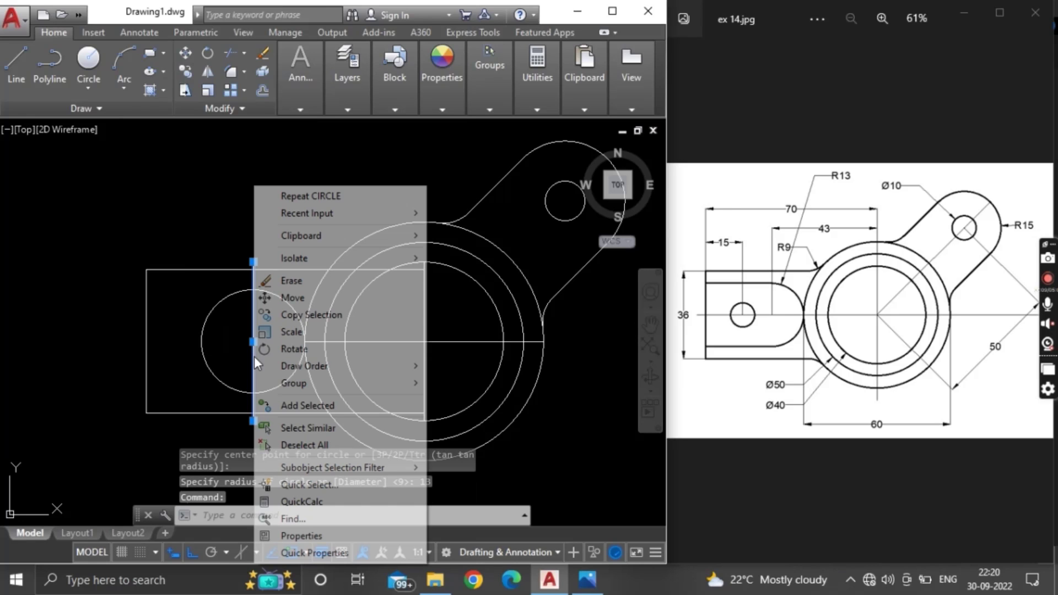
{"action": "left_click", "coordinate": [298, 280]}
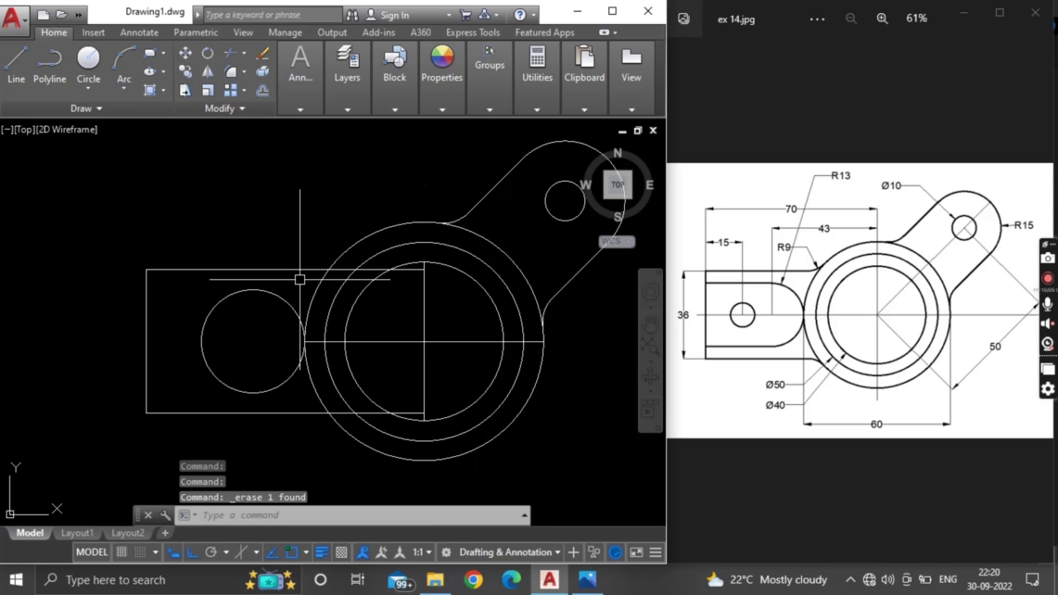
- Offset the left arm's vertical end line by 15 toward the ring
{"action": "type", "text": "o"}
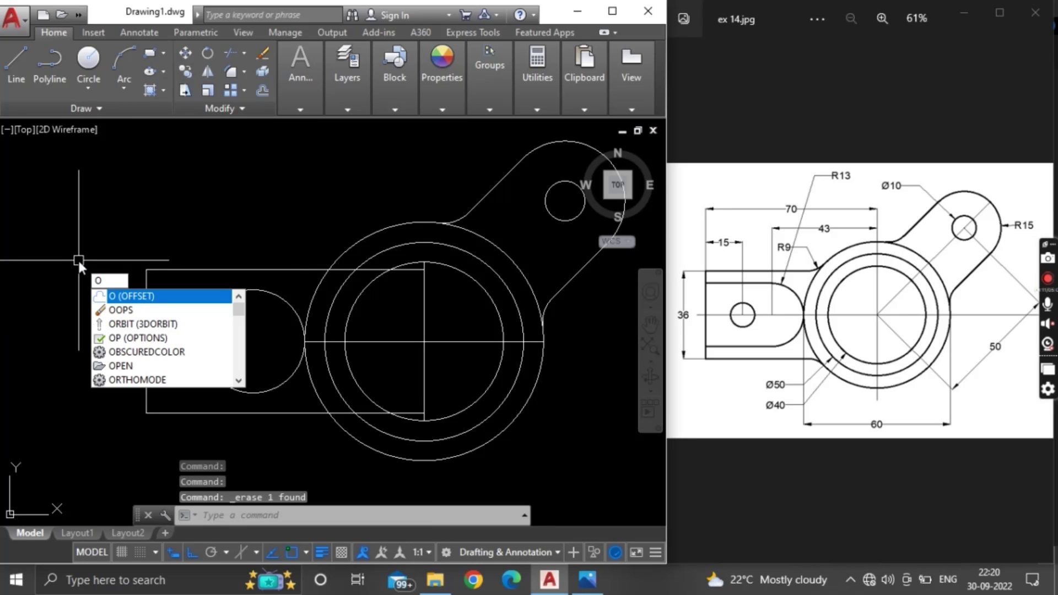
{"action": "key", "text": "Return"}
{"action": "type", "text": "15"}
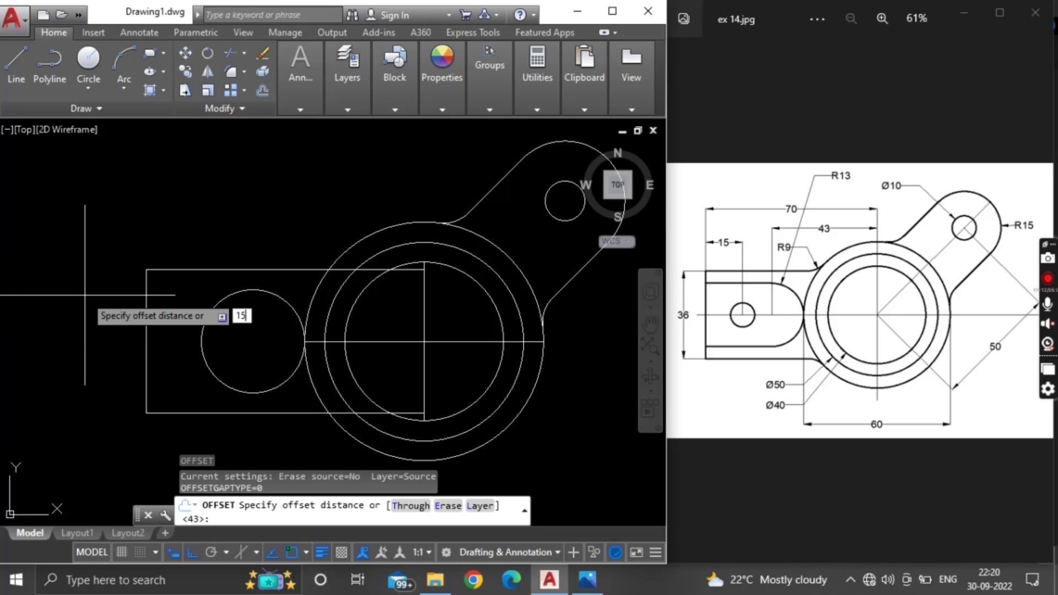
{"action": "key", "text": "Return"}
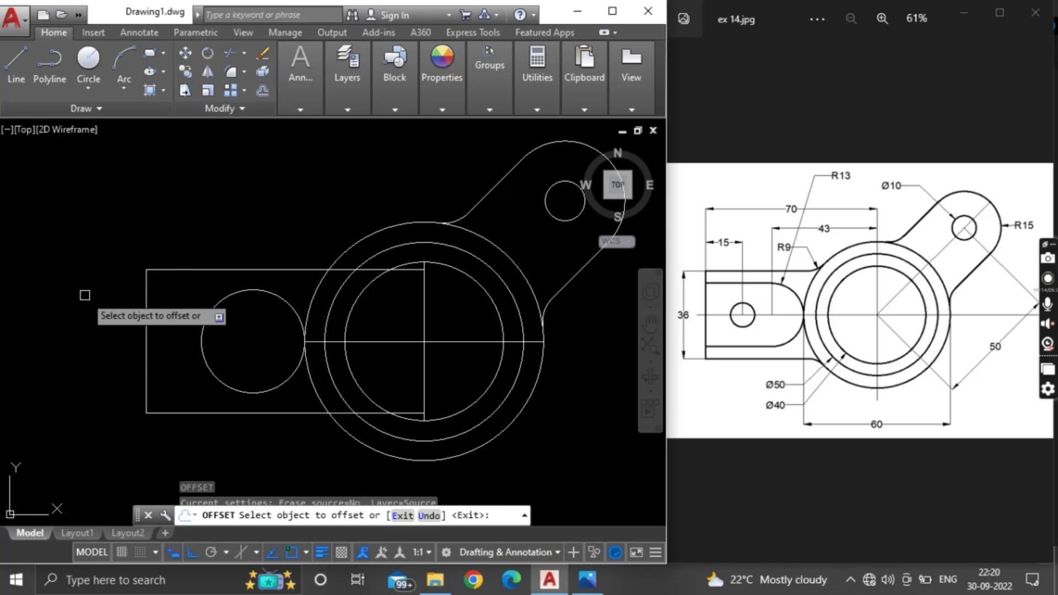
{"action": "left_click", "coordinate": [146, 325]}
{"action": "left_click", "coordinate": [187, 338]}
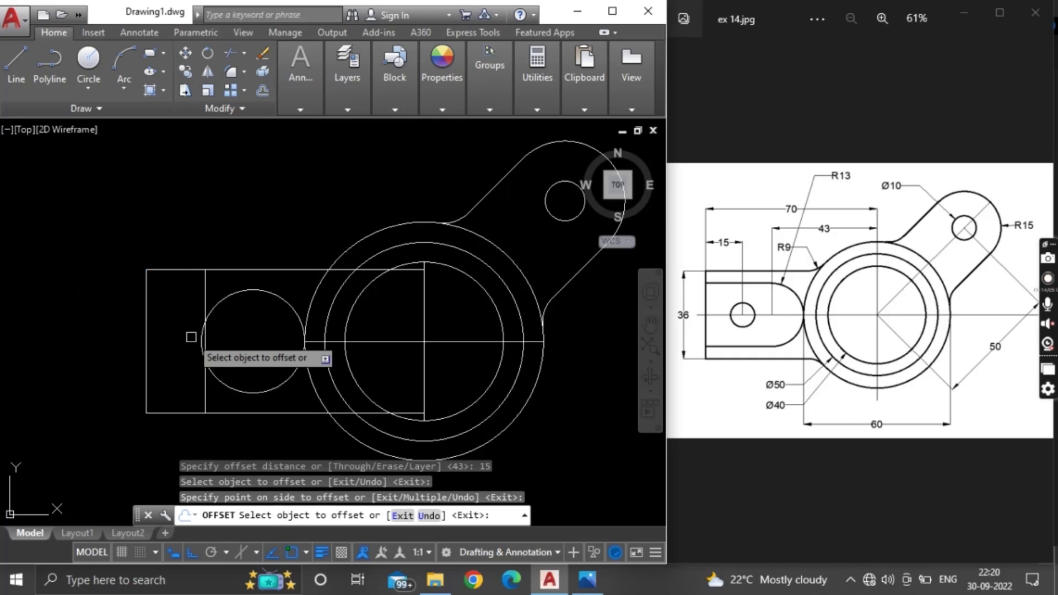
{"action": "key", "text": "Escape"}
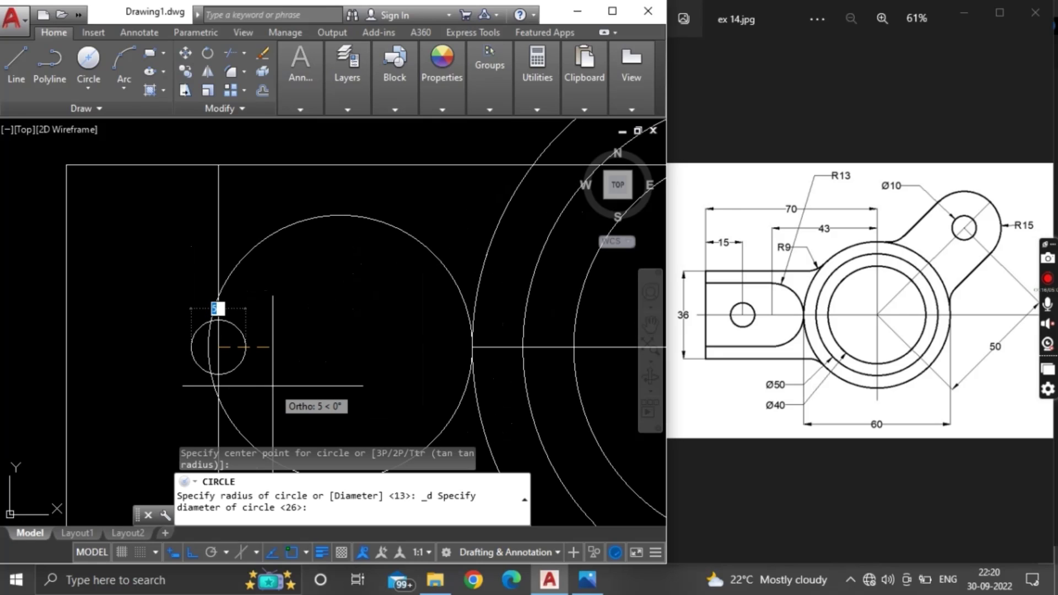
- Draw a circle of diameter 10 centered on the 15 offset line at the left arm's mid-height
{"action": "type", "text": "10"}
{"action": "key", "text": "Return"}
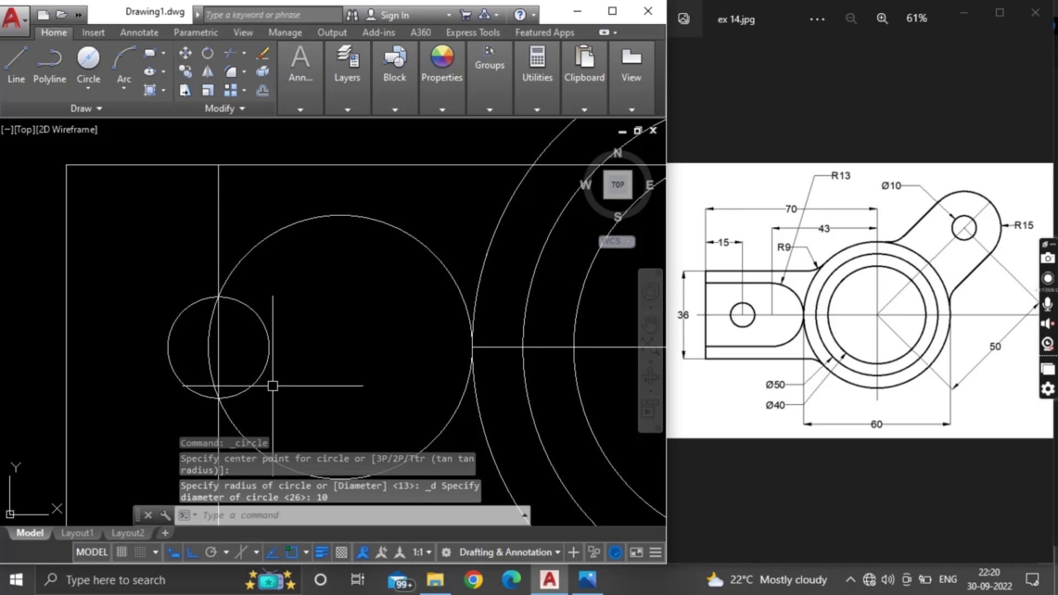
{"action": "key", "text": "Escape"}
{"action": "scroll", "coordinate": [289, 363], "scroll_direction": "down", "scroll_amount": 4}
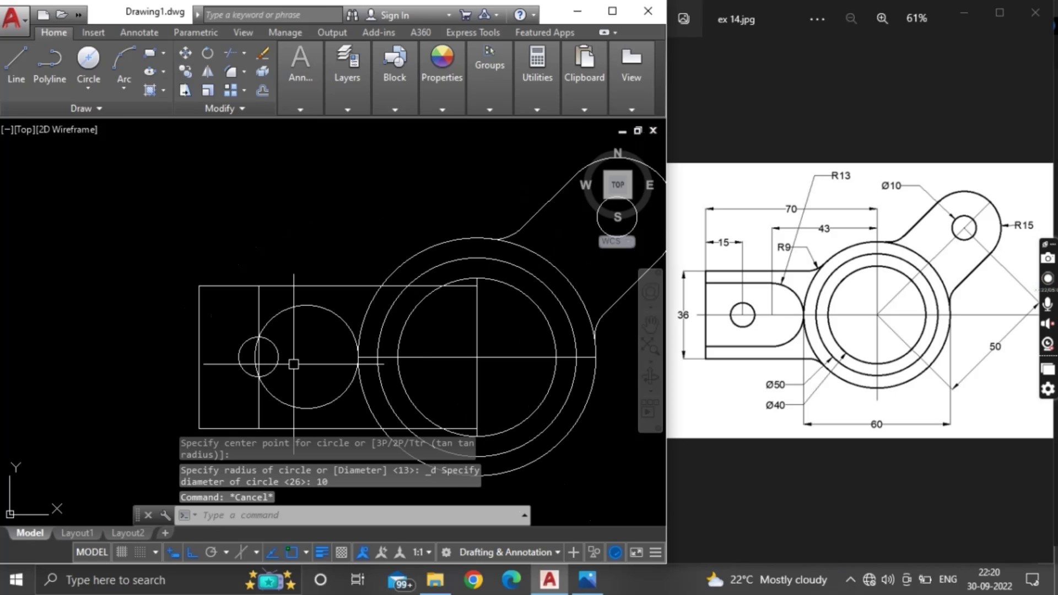
{"action": "type", "text": "te"}
{"action": "key", "text": "Escape"}
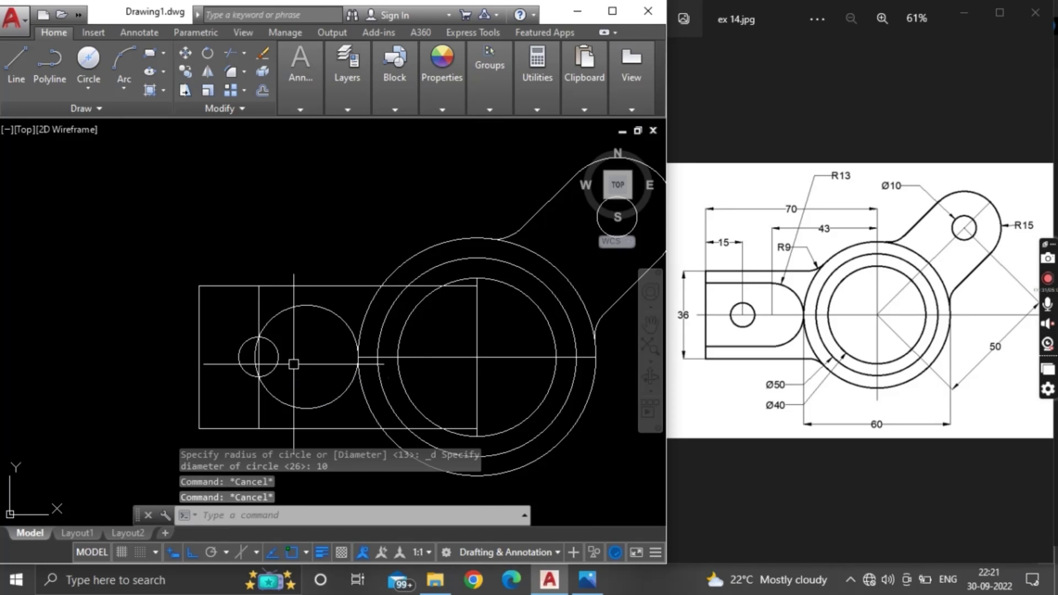
{"action": "type", "text": "te"}
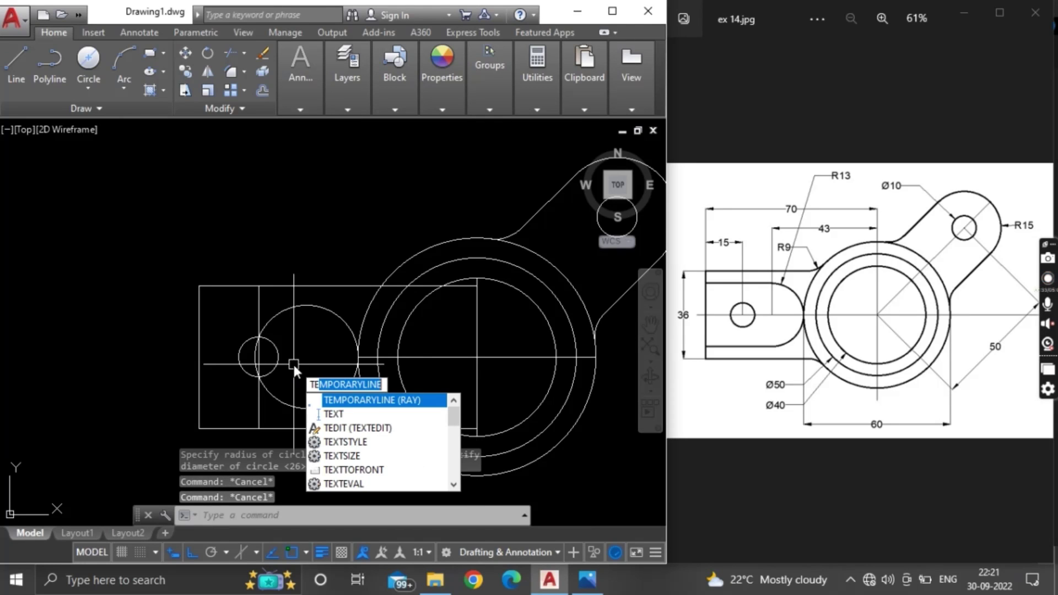
{"action": "key", "text": "Escape"}
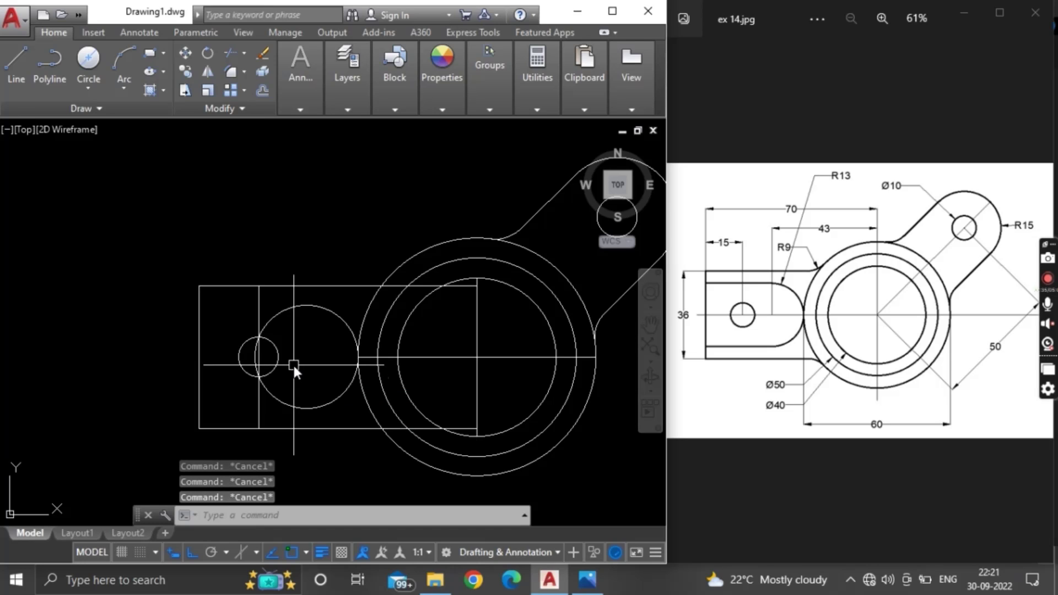
{"action": "type", "text": "tr"}
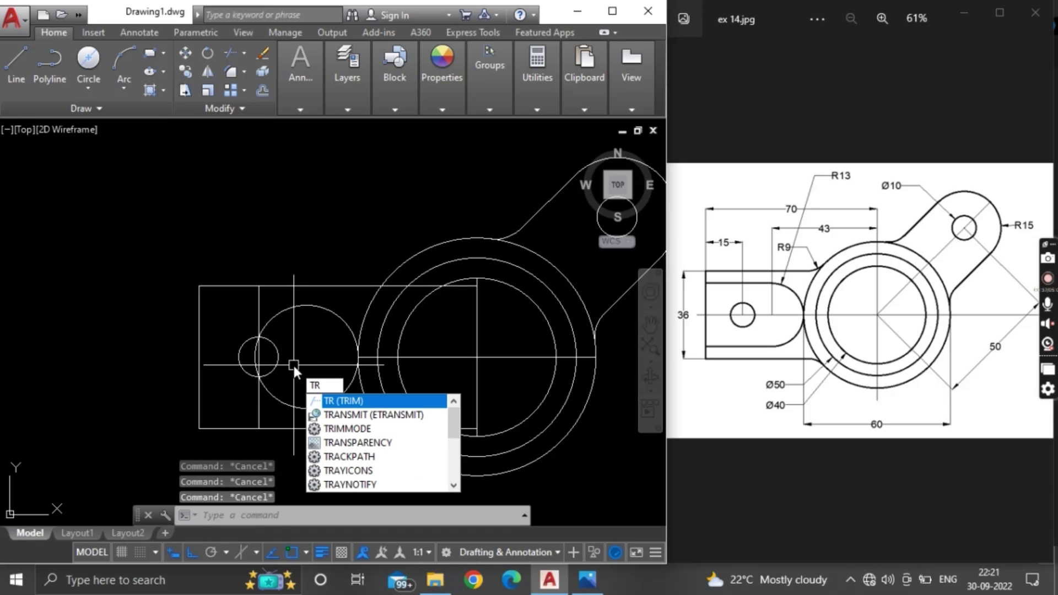
{"action": "key", "text": "Return"}
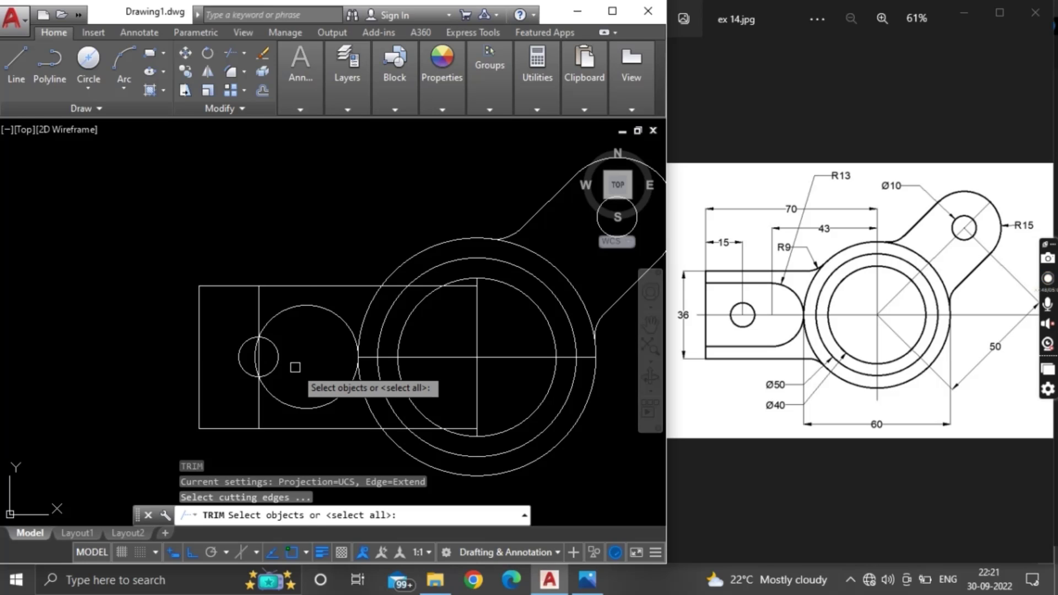
{"action": "key", "text": "Escape"}
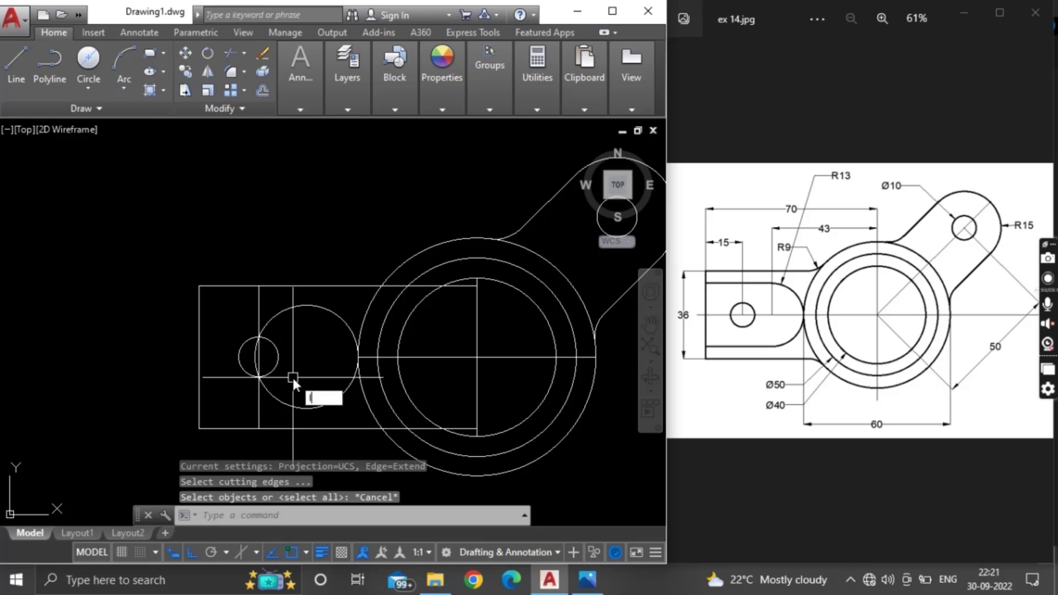
{"action": "type", "text": "L"}
{"action": "key", "text": "Return"}
{"action": "key", "text": "Escape"}
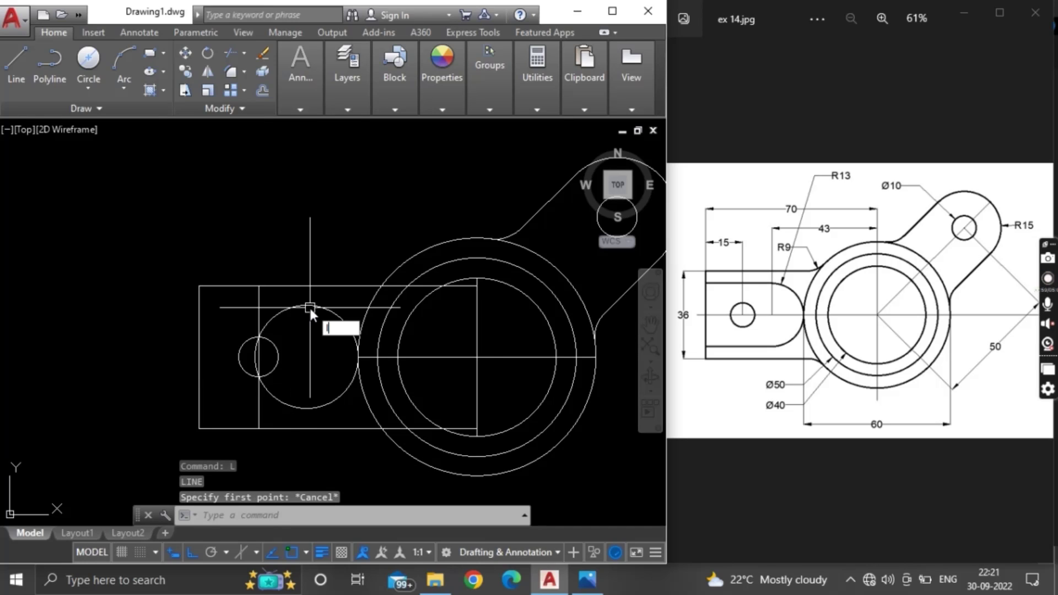
- Draw horizontal lines from the radius 13 circle's top and bottom quadrants leftward past the arm's end line
{"action": "type", "text": "L"}
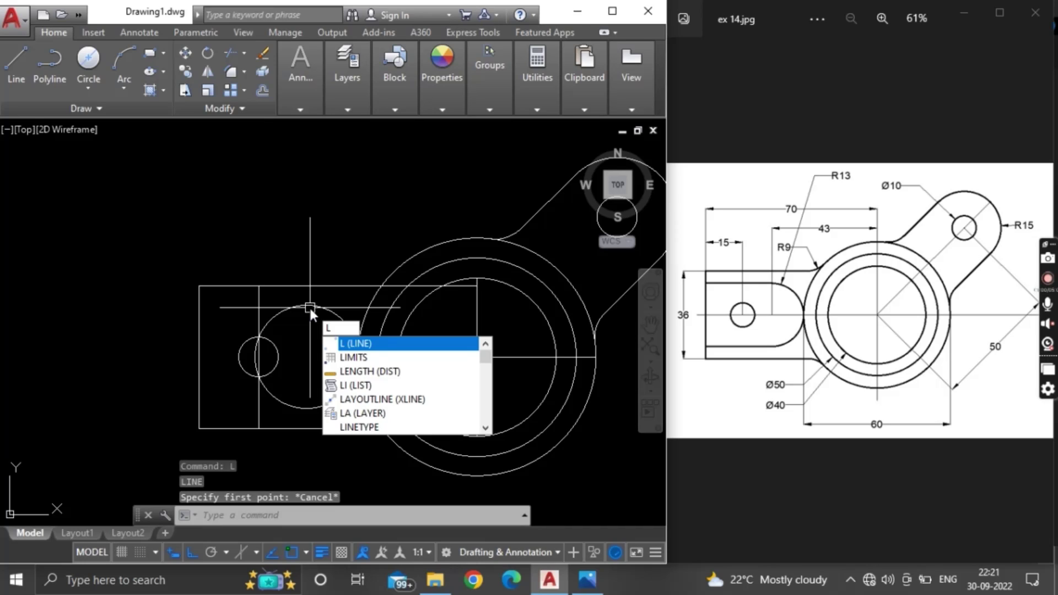
{"action": "key", "text": "Return"}
{"action": "left_click", "coordinate": [309, 305]}
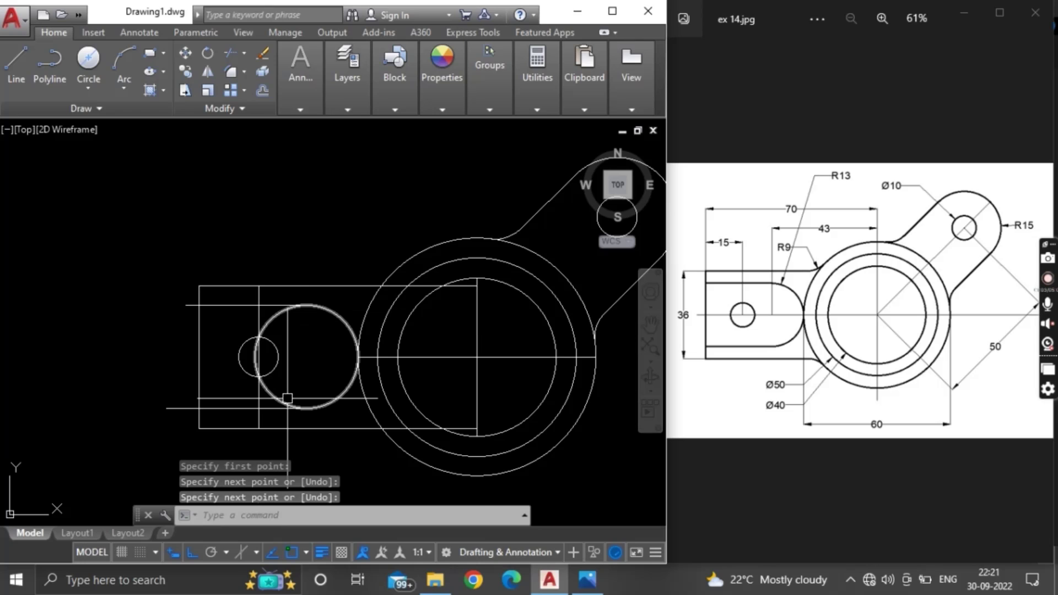
- Trim the left half of the radius 13 circle and the slot line ends projecting beyond the arm's end
{"action": "type", "text": "ter"}
{"action": "key", "text": "BackSpace"}
{"action": "key", "text": "BackSpace"}
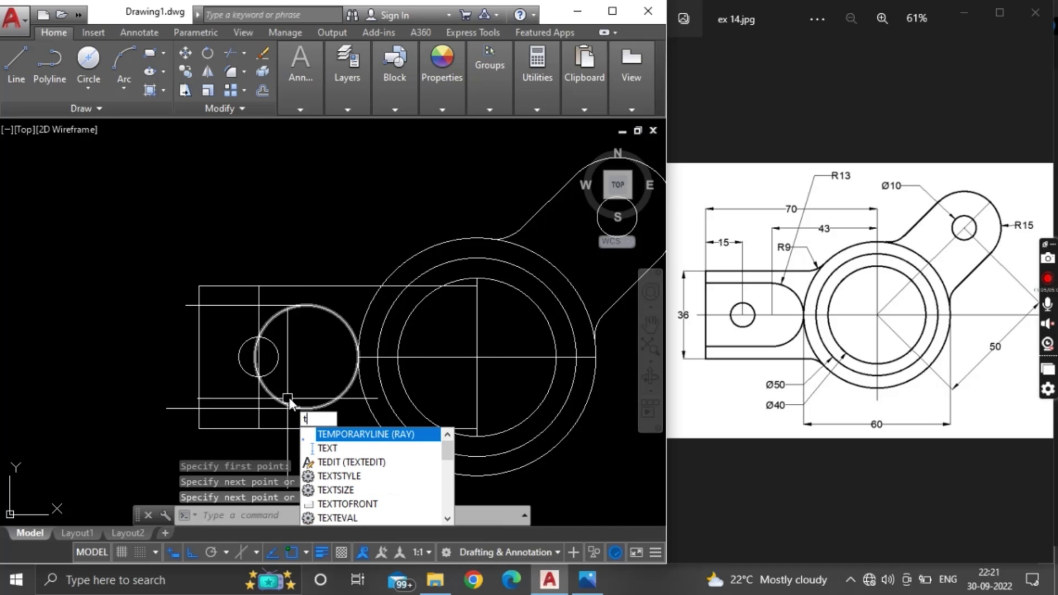
{"action": "type", "text": "r"}
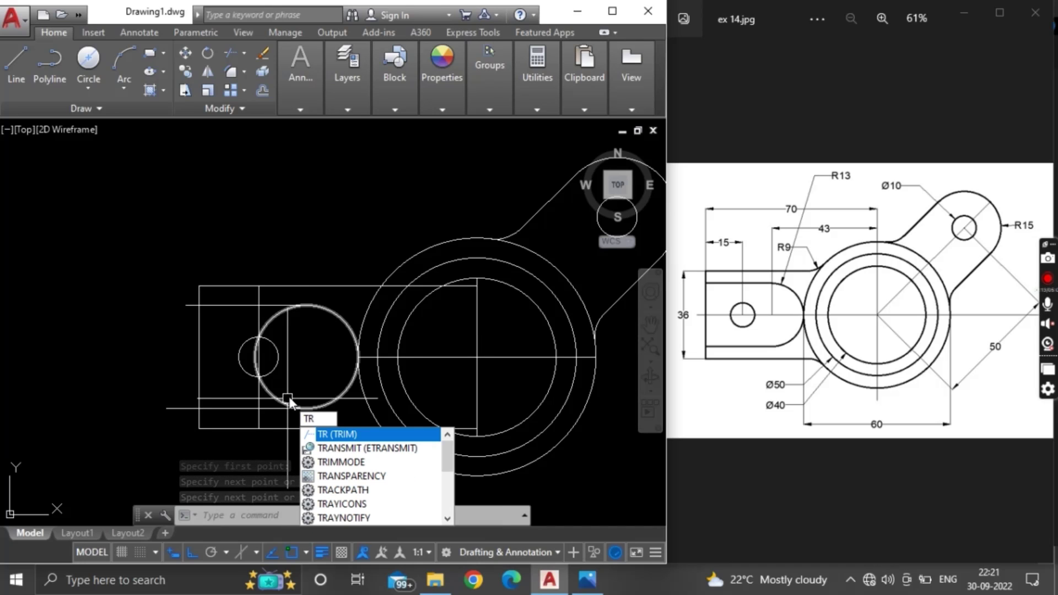
{"action": "key", "text": "Return"}
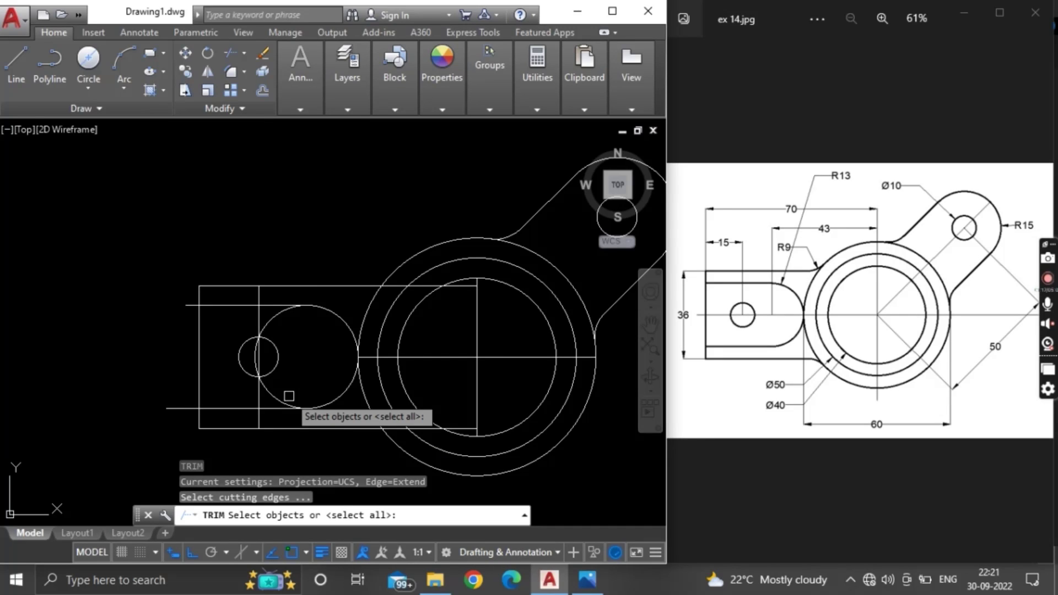
{"action": "key", "text": "Return"}
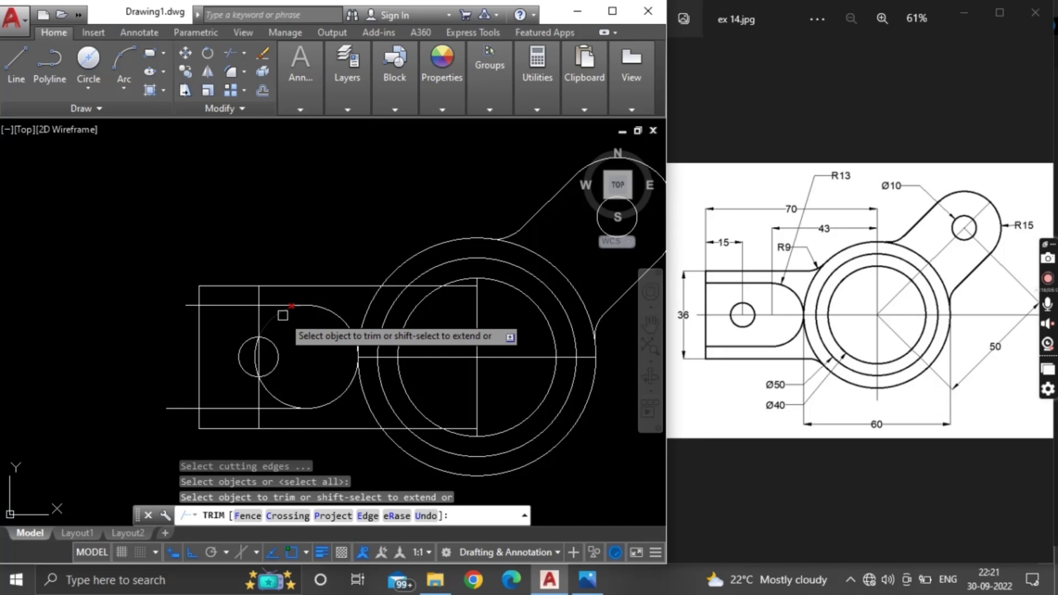
{"action": "left_click", "coordinate": [283, 315]}
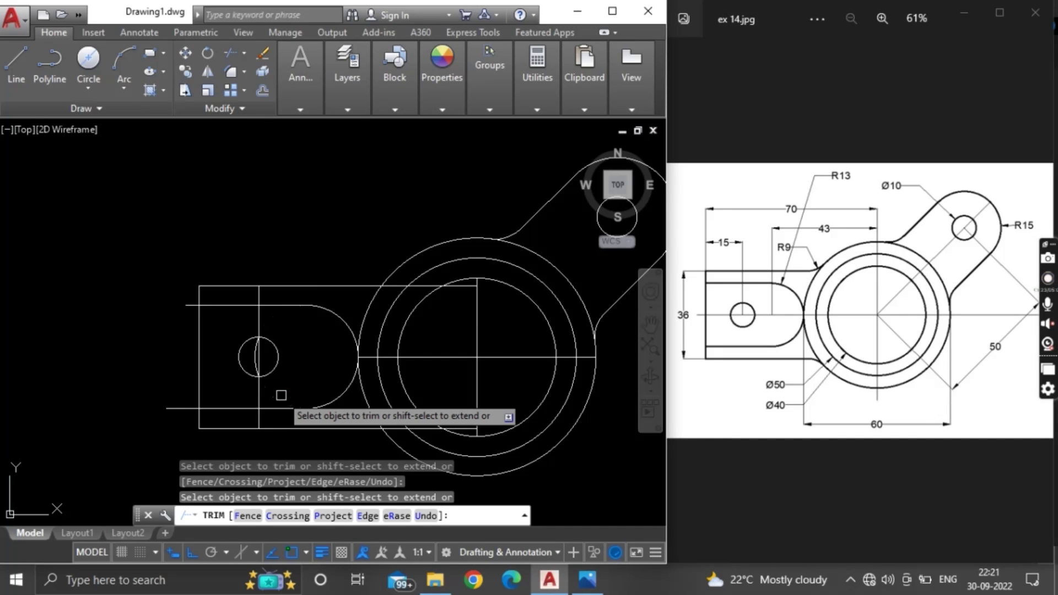
{"action": "left_click", "coordinate": [180, 408]}
{"action": "left_click", "coordinate": [185, 304]}
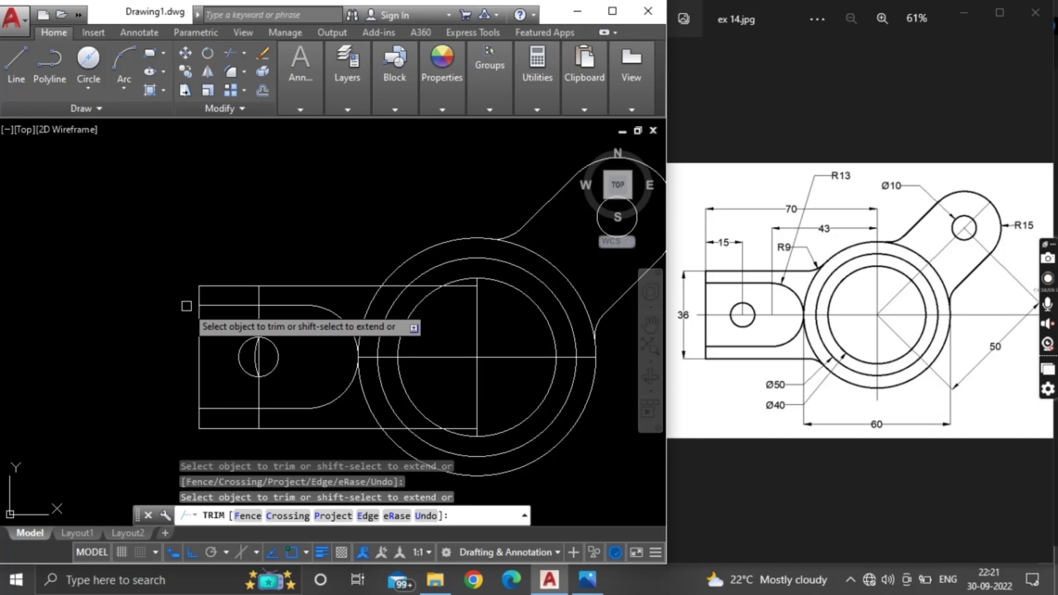
{"action": "key", "text": "Escape"}
- Erase the vertical construction line and the leftover arc inside the left arm's diameter 10 hole
{"action": "scroll", "coordinate": [263, 358], "scroll_direction": "up", "scroll_amount": 4}
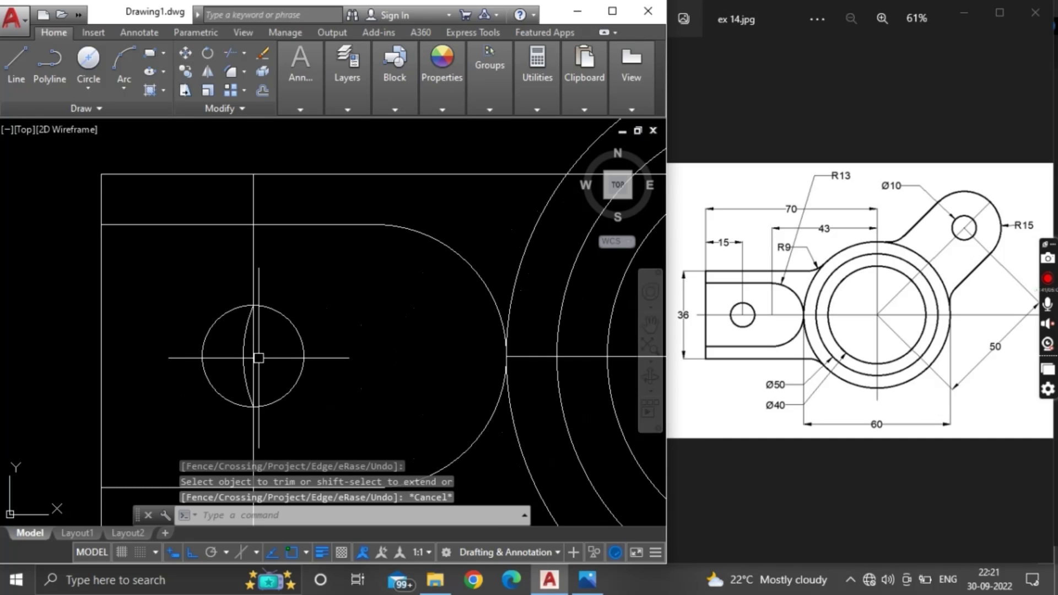
{"action": "left_click", "coordinate": [257, 356]}
{"action": "left_click", "coordinate": [243, 362]}
{"action": "right_click", "coordinate": [241, 362]}
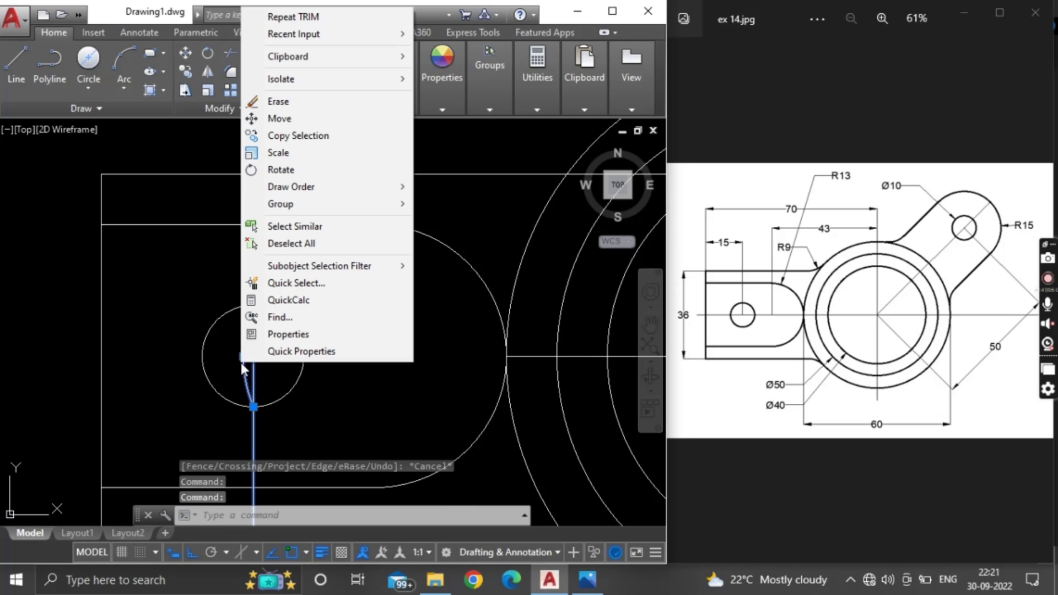
{"action": "left_click", "coordinate": [291, 106]}
- Trim the left arm's upper and lower edge lines between the ring's outer and middle circles
{"action": "scroll", "coordinate": [346, 255], "scroll_direction": "down", "scroll_amount": 3}
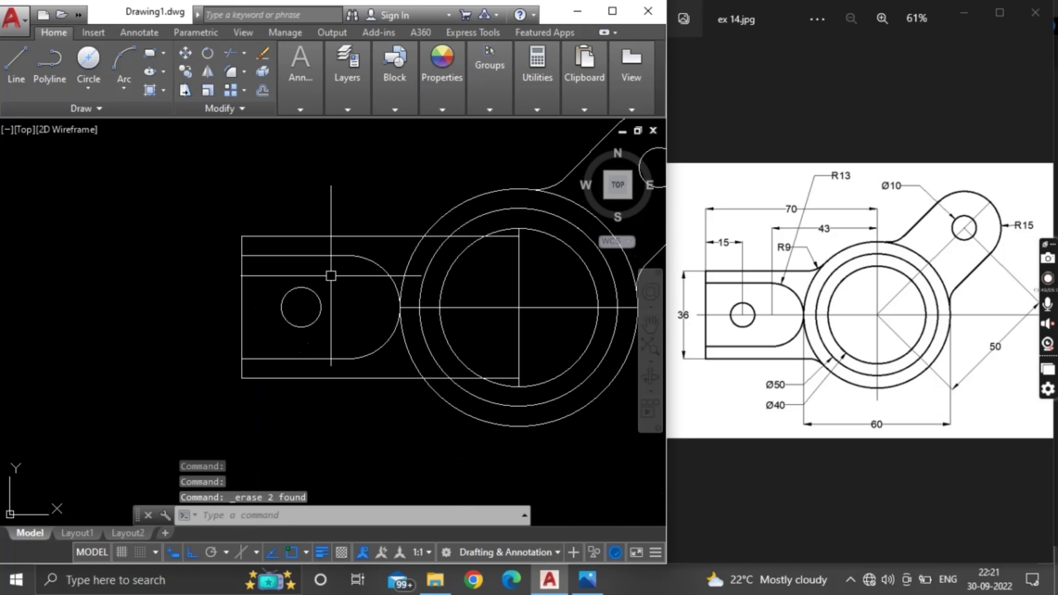
{"action": "middle_click_drag", "start_coordinate": [328, 282], "coordinate": [272, 287]}
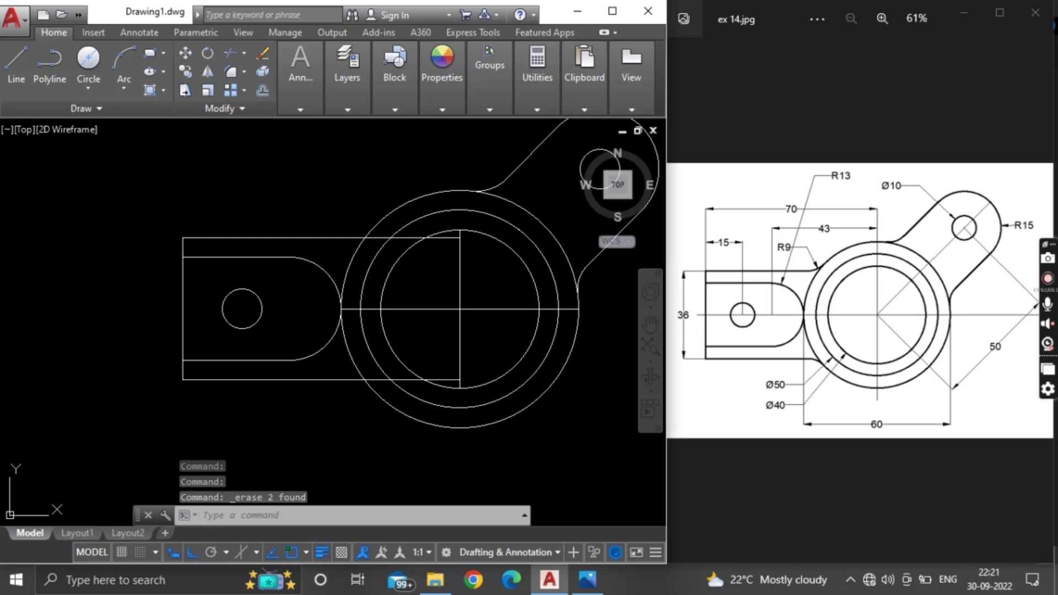
{"action": "middle_click_drag", "start_coordinate": [455, 283], "coordinate": [432, 294]}
{"action": "type", "text": "TR"}
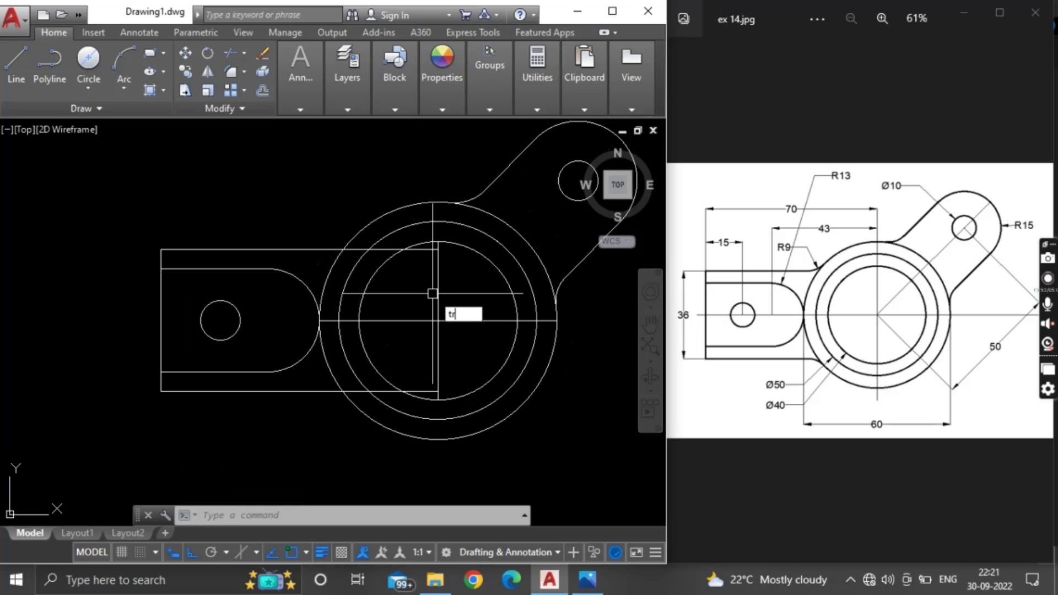
{"action": "key", "text": "Return"}
{"action": "key", "text": "Return"}
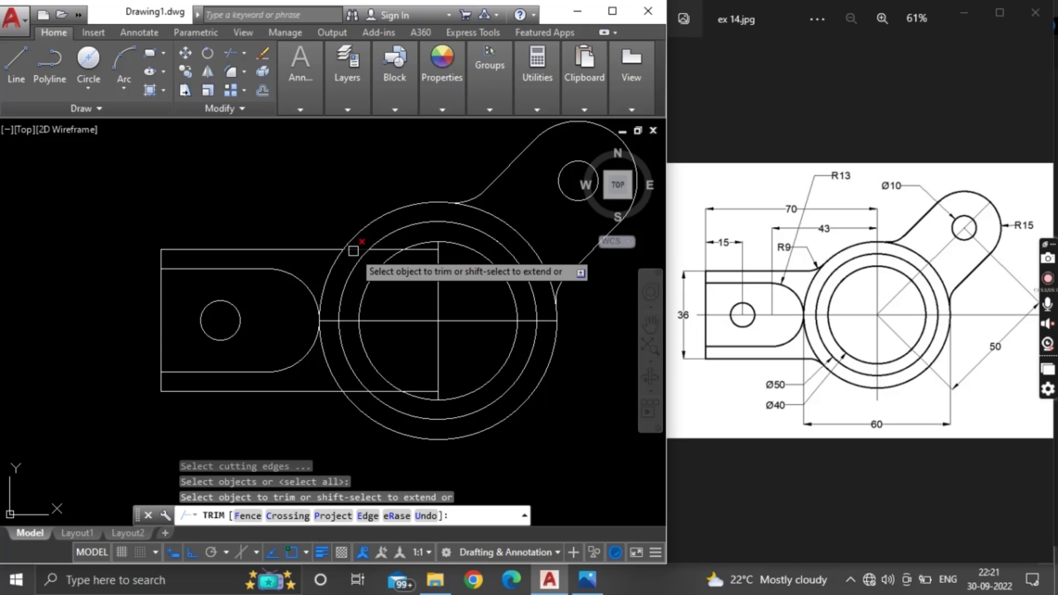
{"action": "left_click", "coordinate": [353, 251]}
{"action": "scroll", "coordinate": [465, 279], "scroll_direction": "up", "scroll_amount": 2}
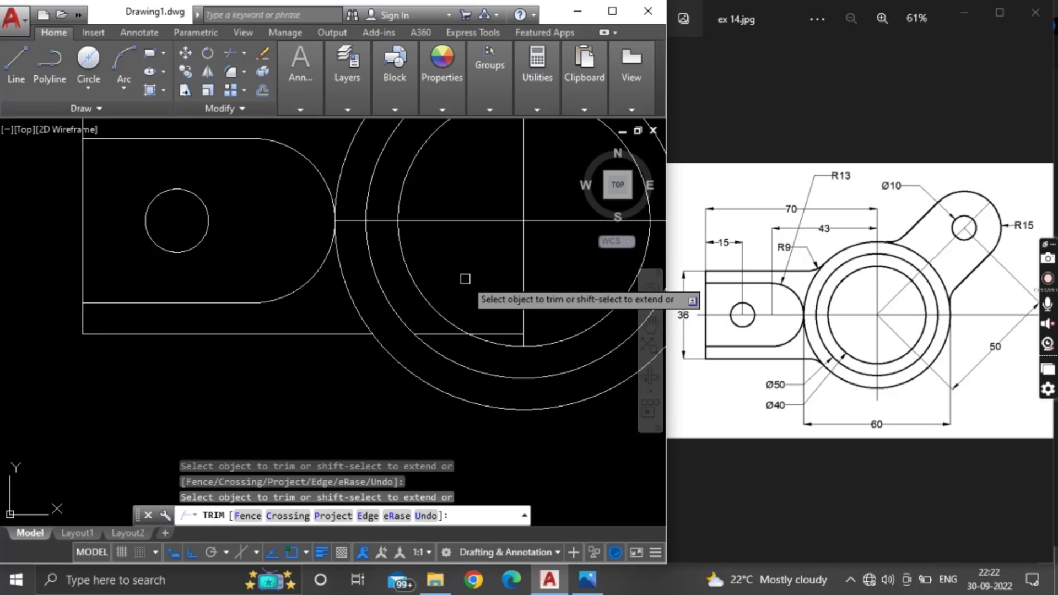
{"action": "key", "text": "Escape"}
- Erase the ring's horizontal and vertical centre lines and the leftover arm edge segments inside the ring
{"action": "middle_click_drag", "start_coordinate": [465, 279], "coordinate": [405, 299]}
{"action": "left_click", "coordinate": [446, 241]}
{"action": "left_click", "coordinate": [446, 353]}
{"action": "scroll", "coordinate": [446, 353], "scroll_direction": "down", "scroll_amount": 3}
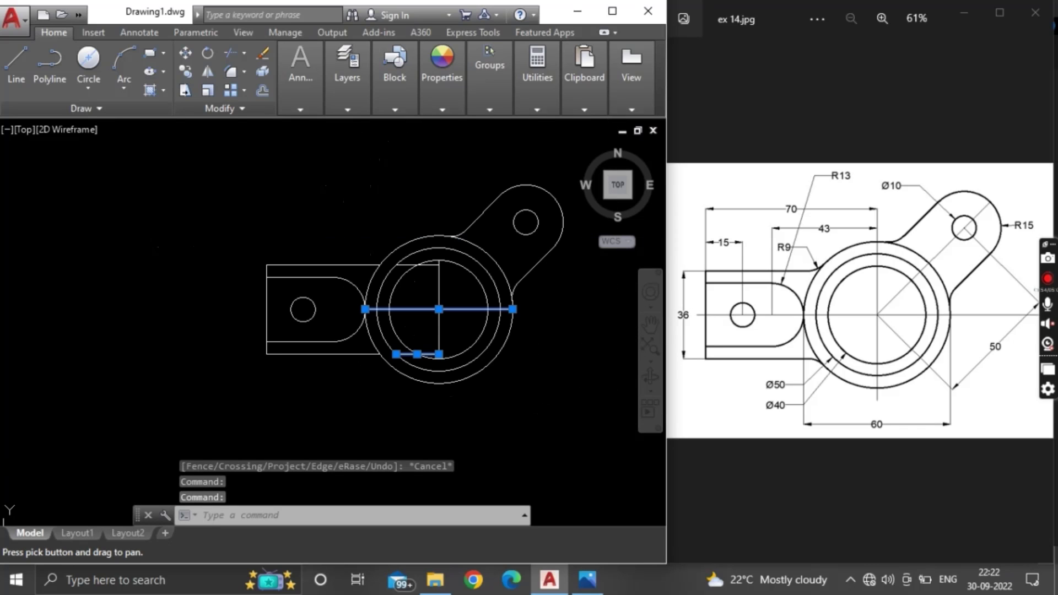
{"action": "scroll", "coordinate": [413, 263], "scroll_direction": "up", "scroll_amount": 3}
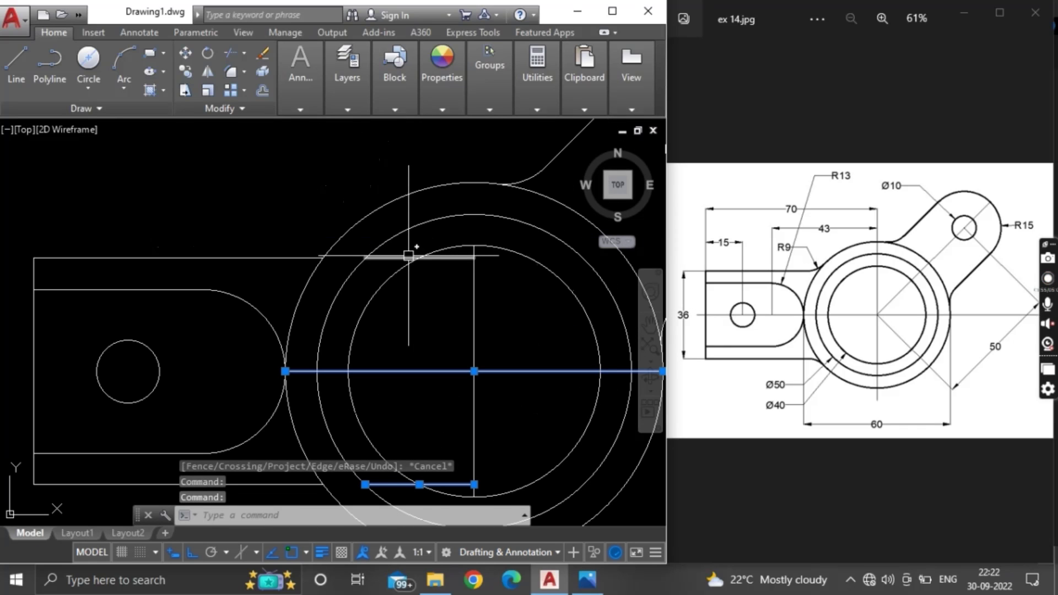
{"action": "left_click", "coordinate": [413, 258]}
{"action": "right_click", "coordinate": [430, 314]}
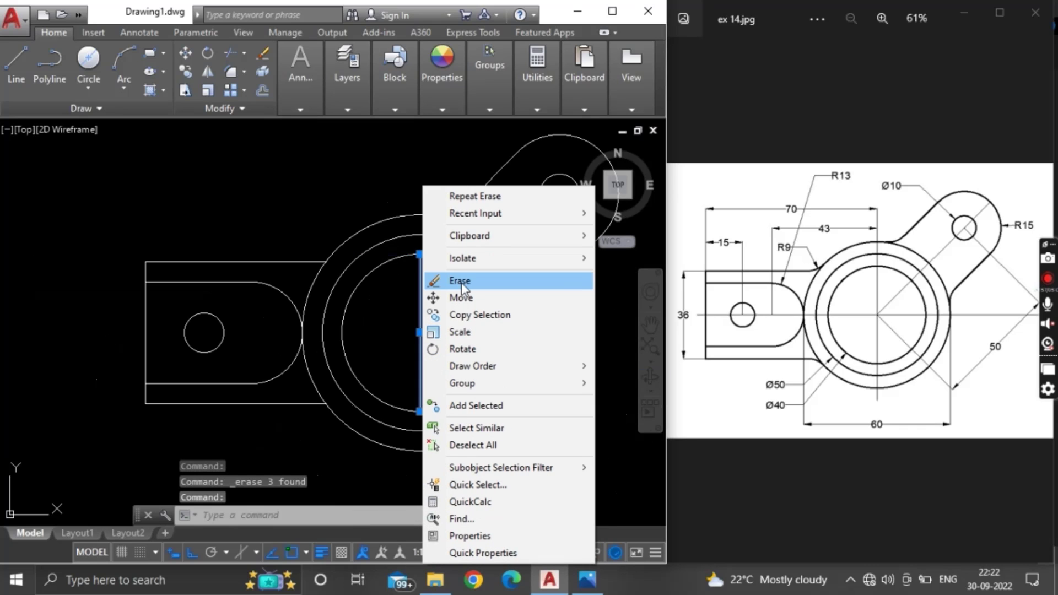
{"action": "left_click", "coordinate": [461, 282]}
- Draw a radius 9 circle tangent to the left arm's upper edge and the ring's outer circle
{"action": "scroll", "coordinate": [459, 317], "scroll_direction": "down", "scroll_amount": 2}
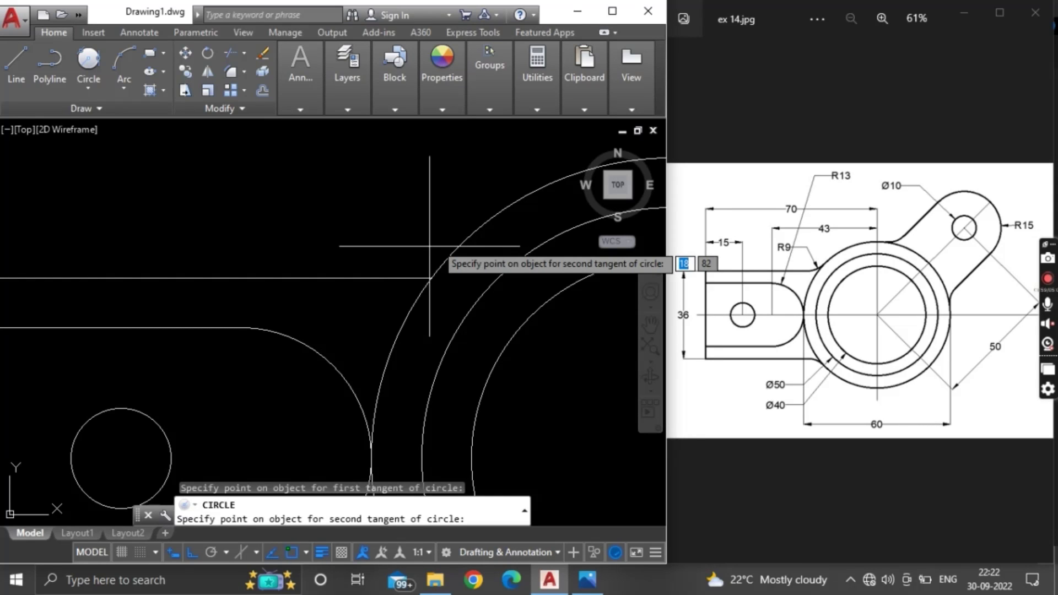
{"action": "left_click", "coordinate": [474, 228]}
{"action": "type", "text": "9"}
{"action": "key", "text": "Return"}
- Mirror the radius 9 tangent circle about the left arm's horizontal centre axis, keeping the source circle
{"action": "left_click", "coordinate": [475, 216]}
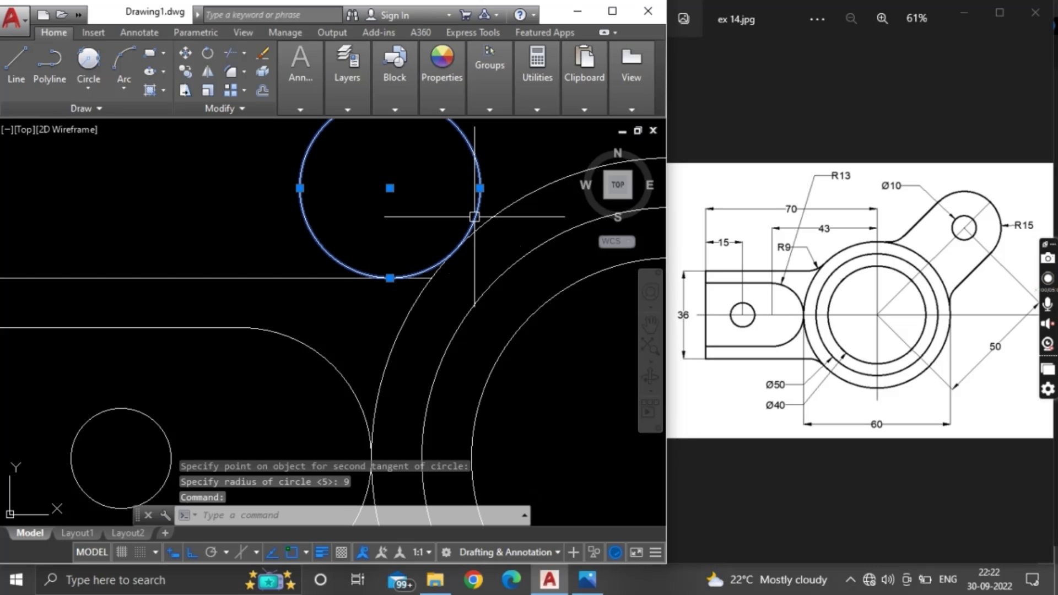
{"action": "type", "text": "mi"}
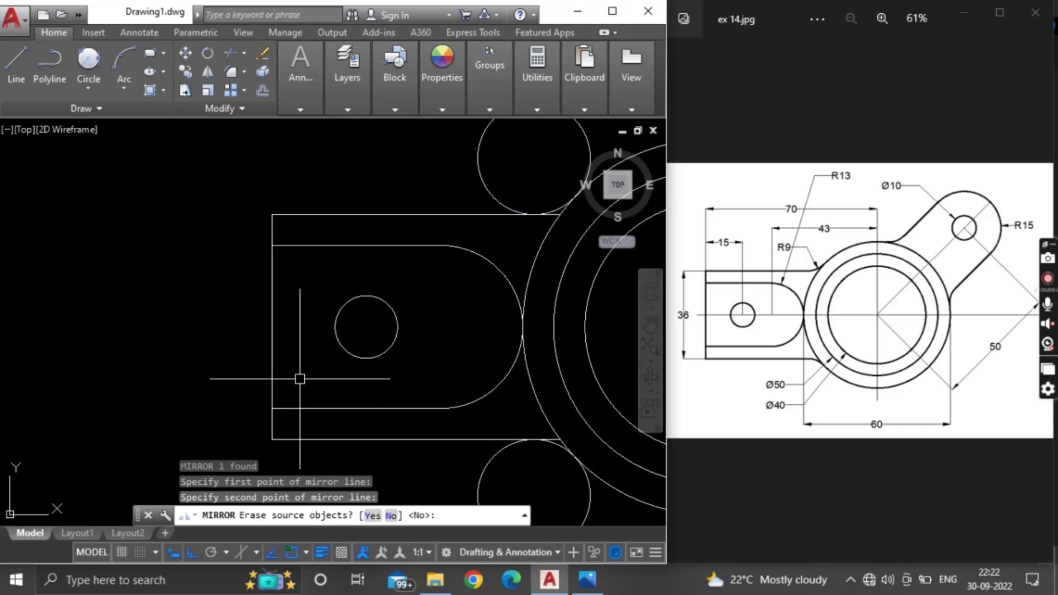
{"action": "type", "text": "N"}
{"action": "key", "text": "Return"}
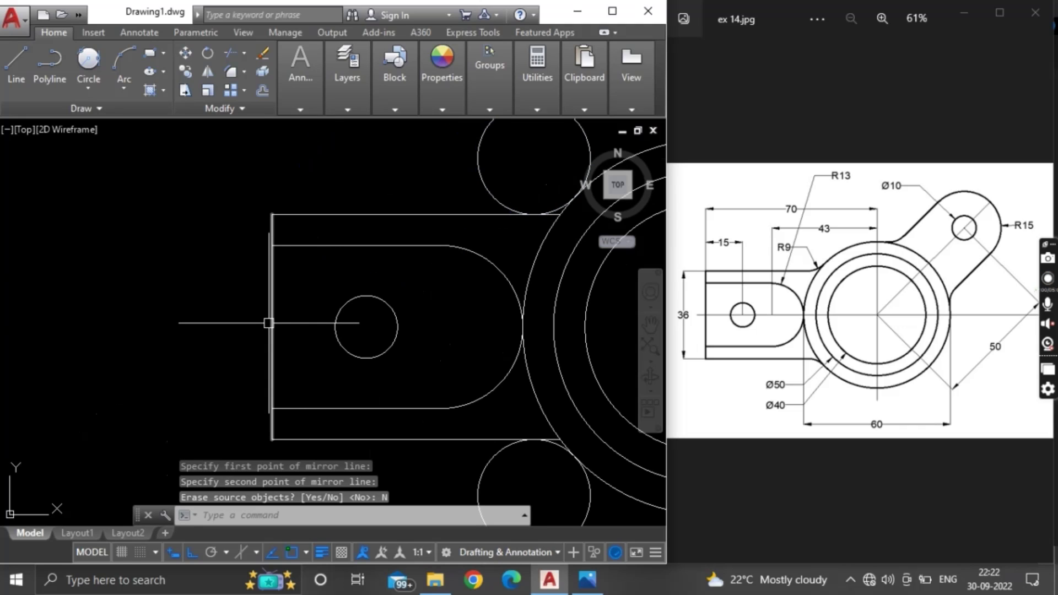
- Trim both radius 9 circles and the arm edge ends to leave fillet arcs between the left arm and the ring
{"action": "scroll", "coordinate": [268, 322], "scroll_direction": "down", "scroll_amount": 4}
{"action": "type", "text": "TR"}
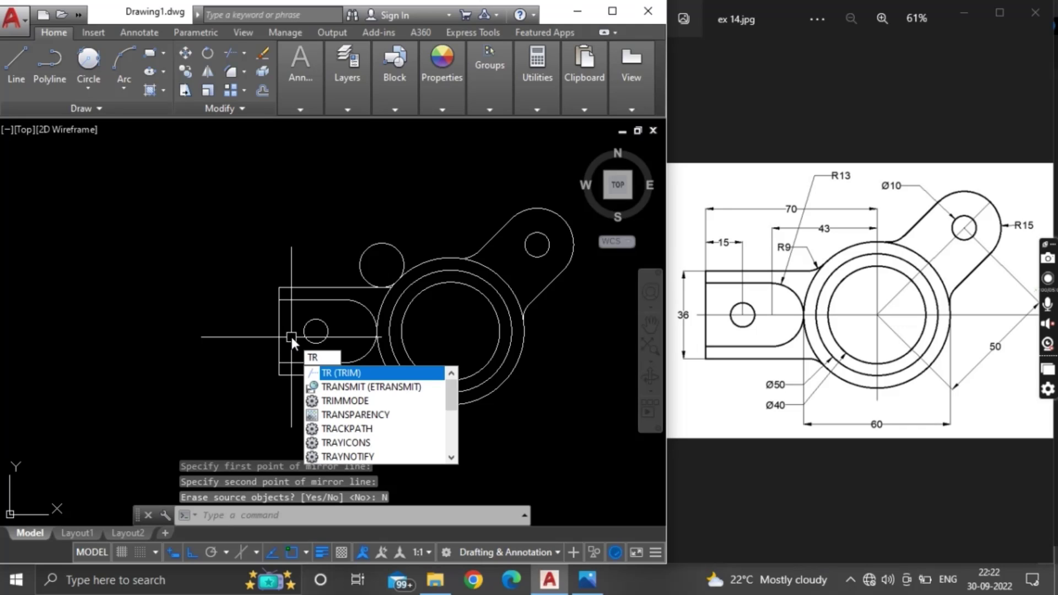
{"action": "middle_click", "coordinate": [374, 312]}
{"action": "middle_click", "coordinate": [374, 313]}
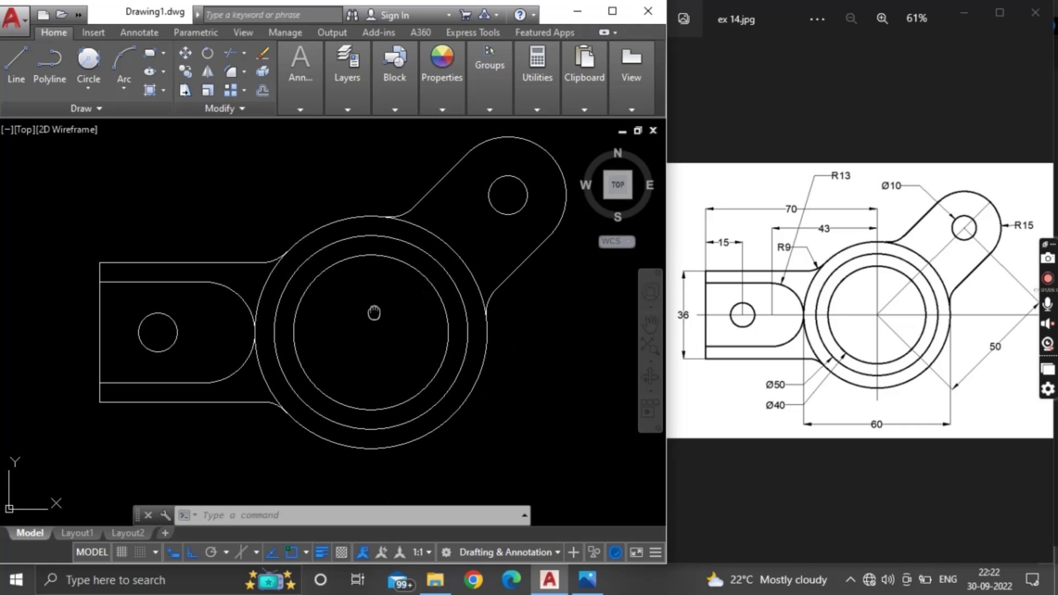
{"action": "middle_click_drag", "start_coordinate": [373, 312], "coordinate": [373, 325]}
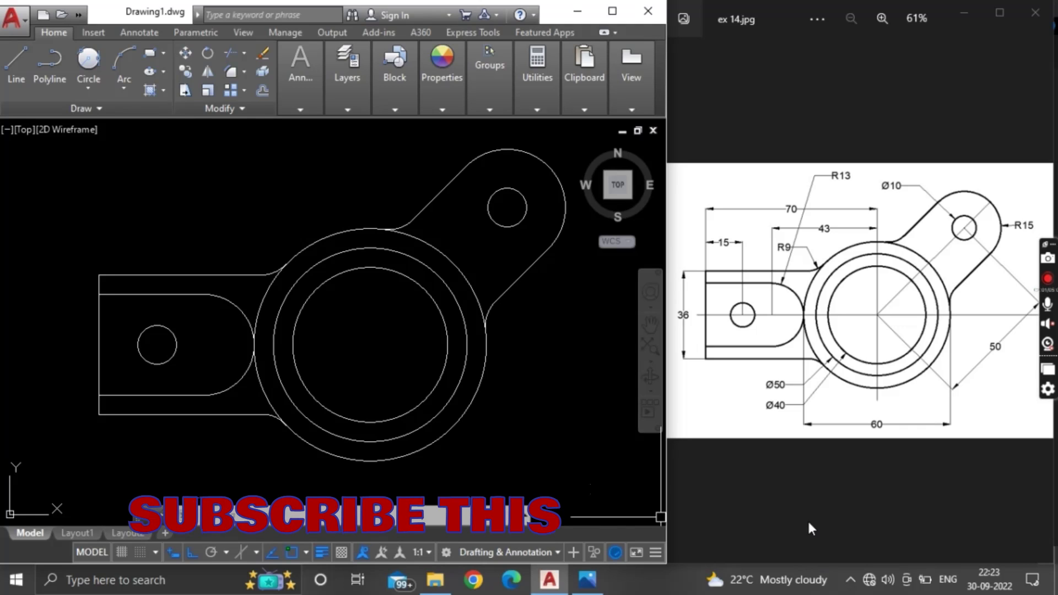